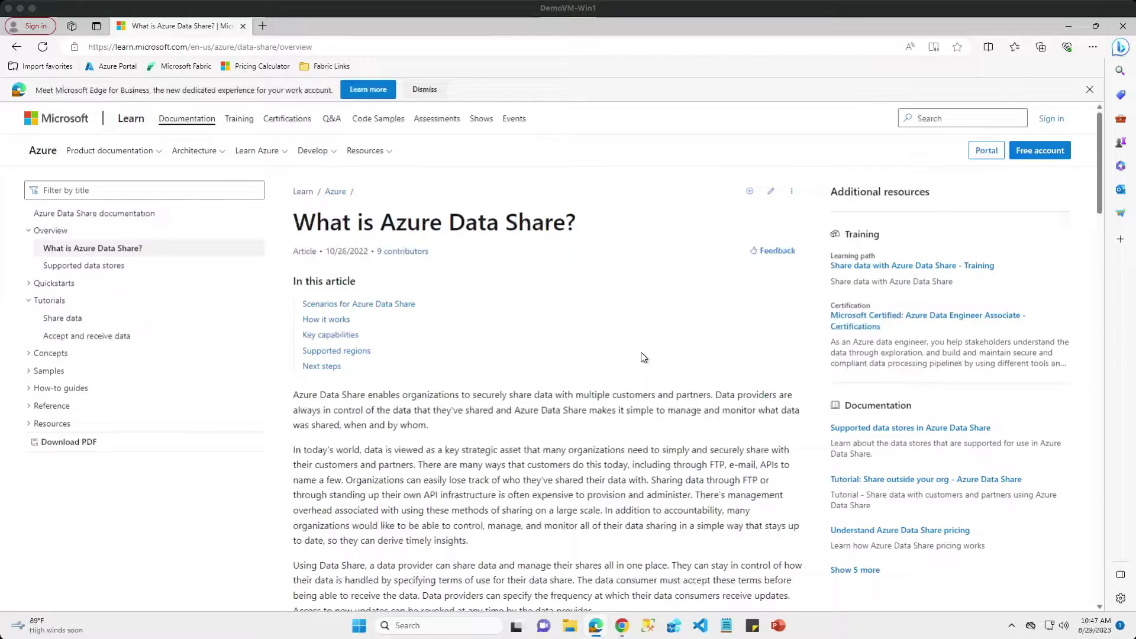
- Read the Azure Data Share overview article through the How it works diagram and the snapshot-based sharing section
scroll(640, 351, down, 4)
scroll(640, 350, down, 8)
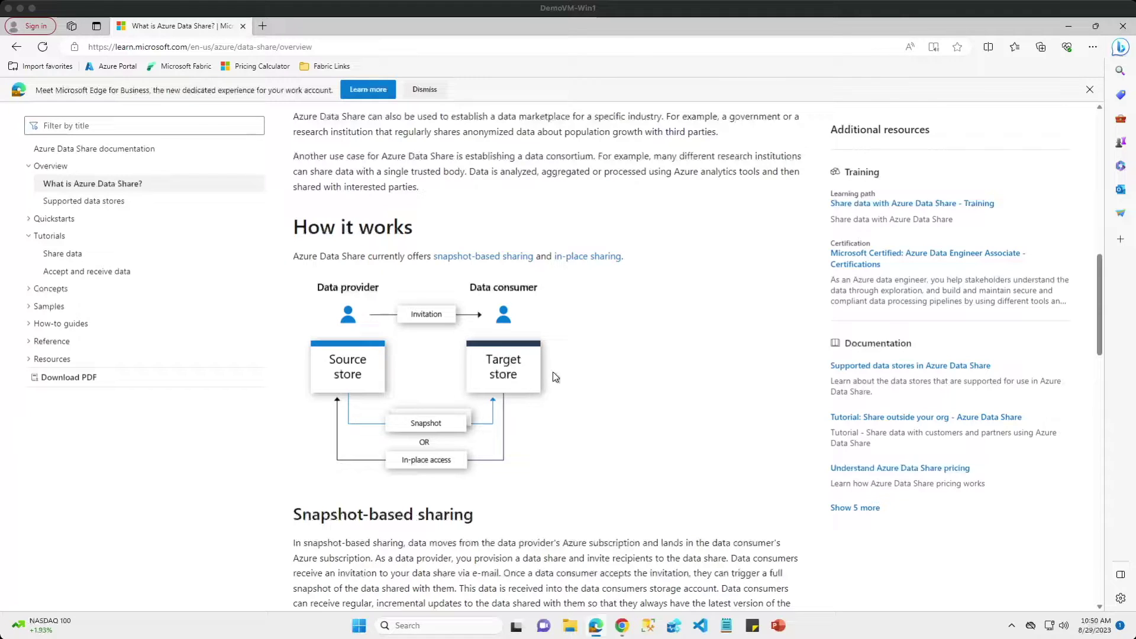
scroll(555, 372, down, 3)
scroll(554, 371, down, 7)
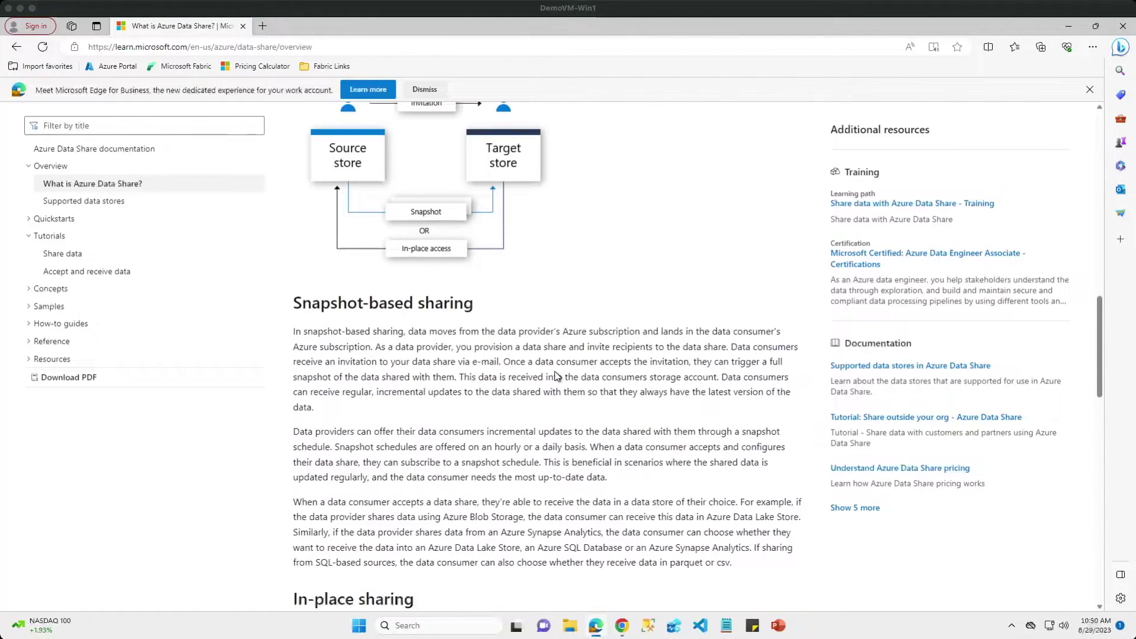
- Open the linked supported data stores article in a new tab and examine its supported stores table and data store support matrix
right_click(454, 464)
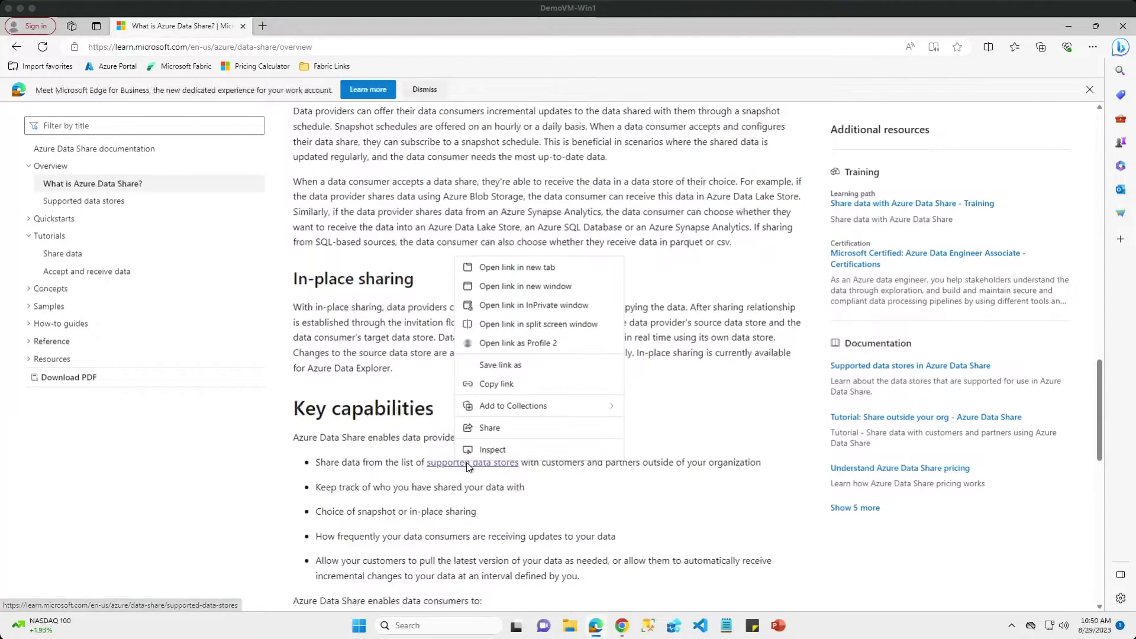
click(506, 267)
key(ctrl+Tab)
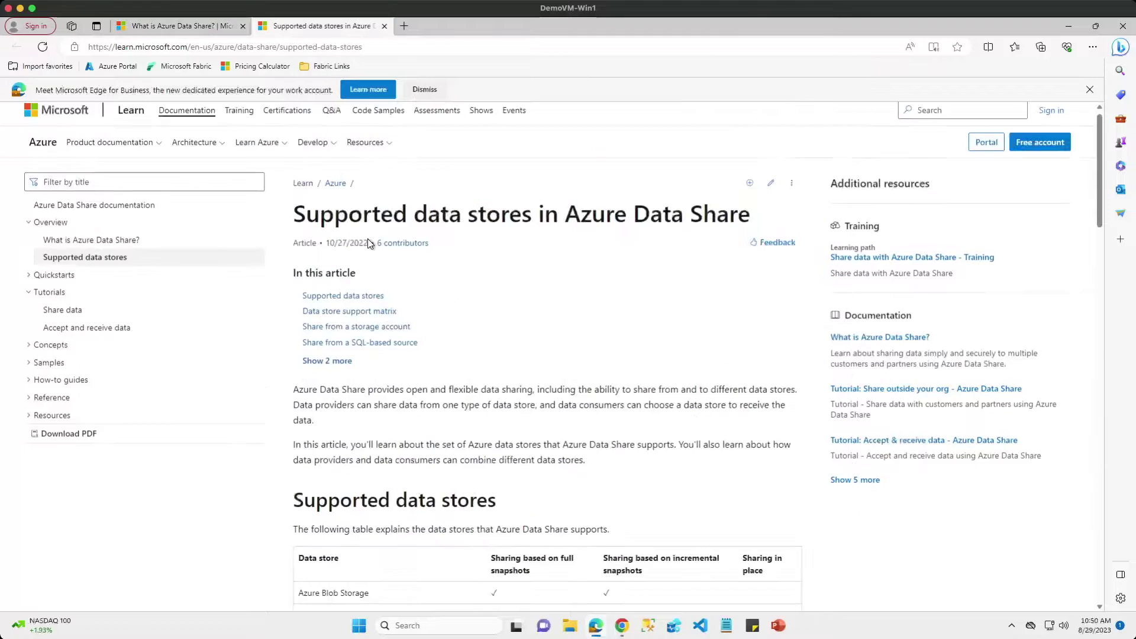
scroll(368, 239, down, 3)
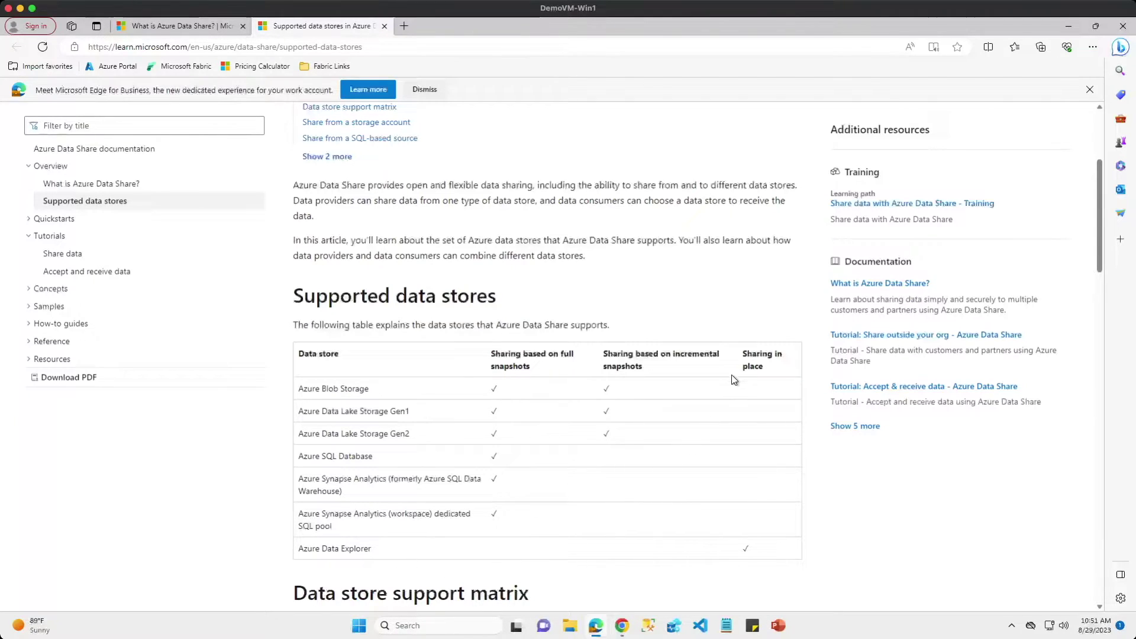
scroll(728, 390, down, 6)
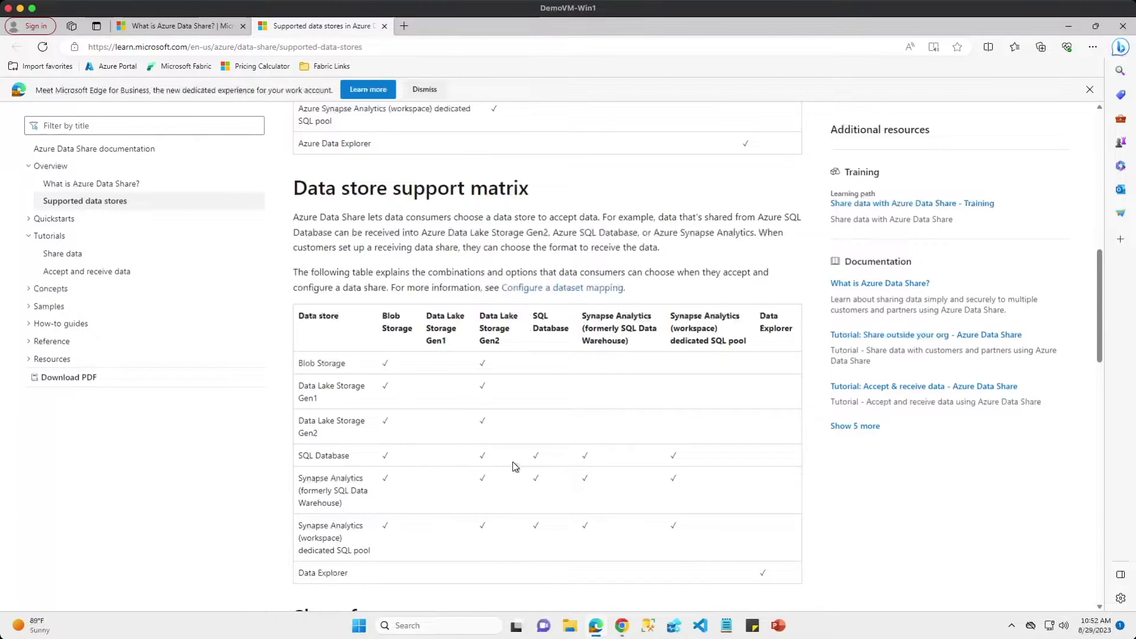
- Return to the Azure Data Share overview article and review the How it works diagram
click(204, 29)
scroll(580, 409, up, 6)
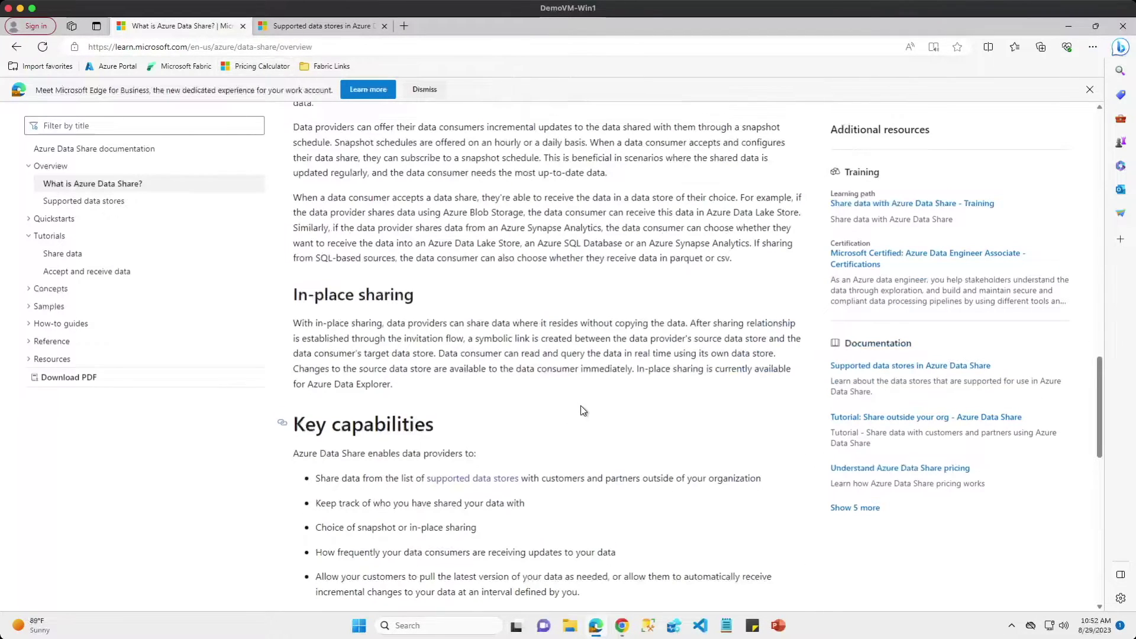
scroll(581, 408, up, 2)
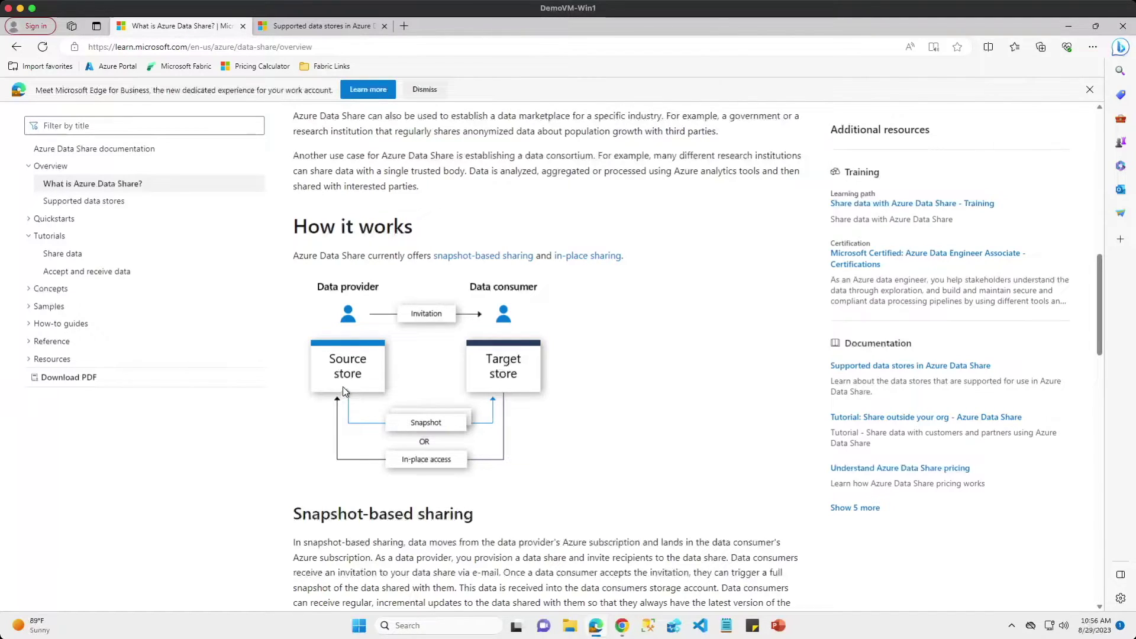
- Open the Azure portal home page at portal.azure.com in a new browser tab
click(411, 24)
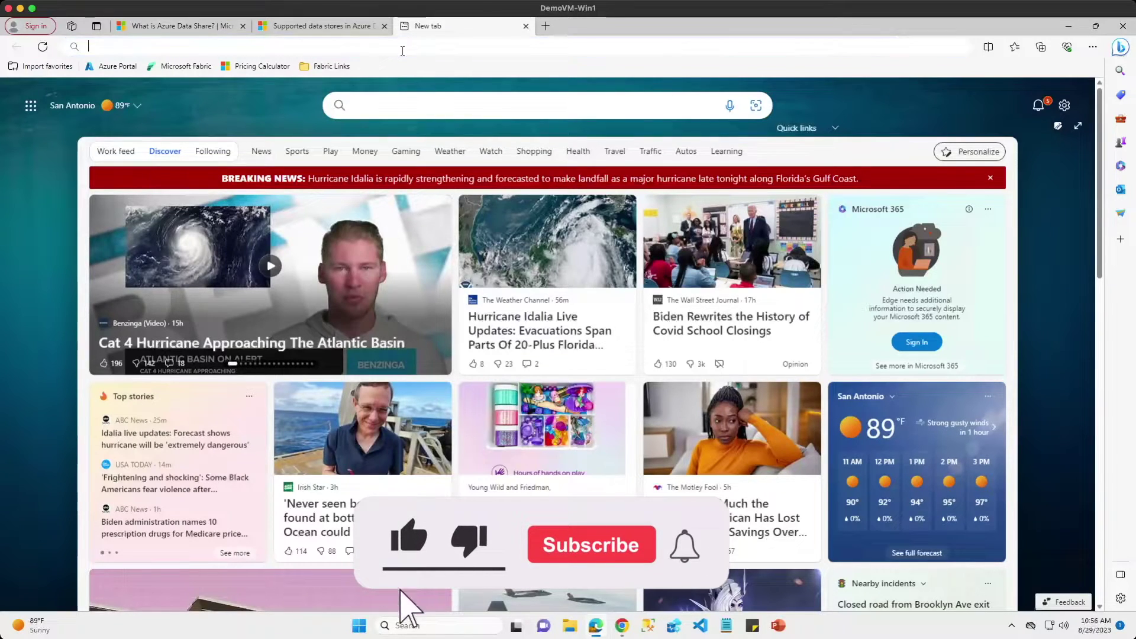
click(402, 51)
text(portal.azure.com/#home)
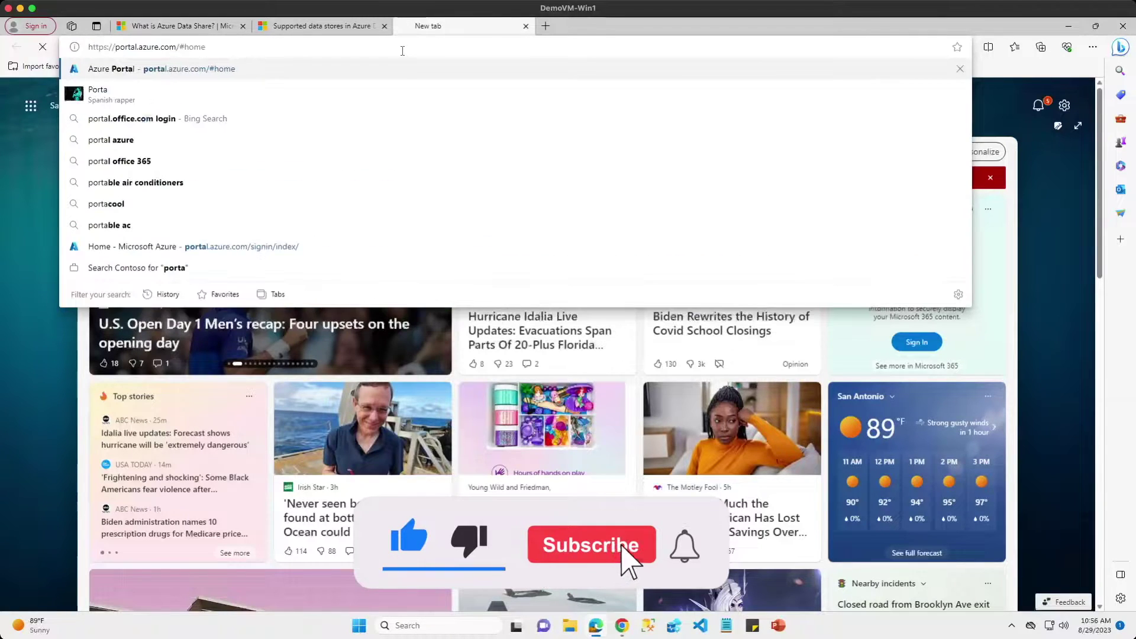
key(Return)
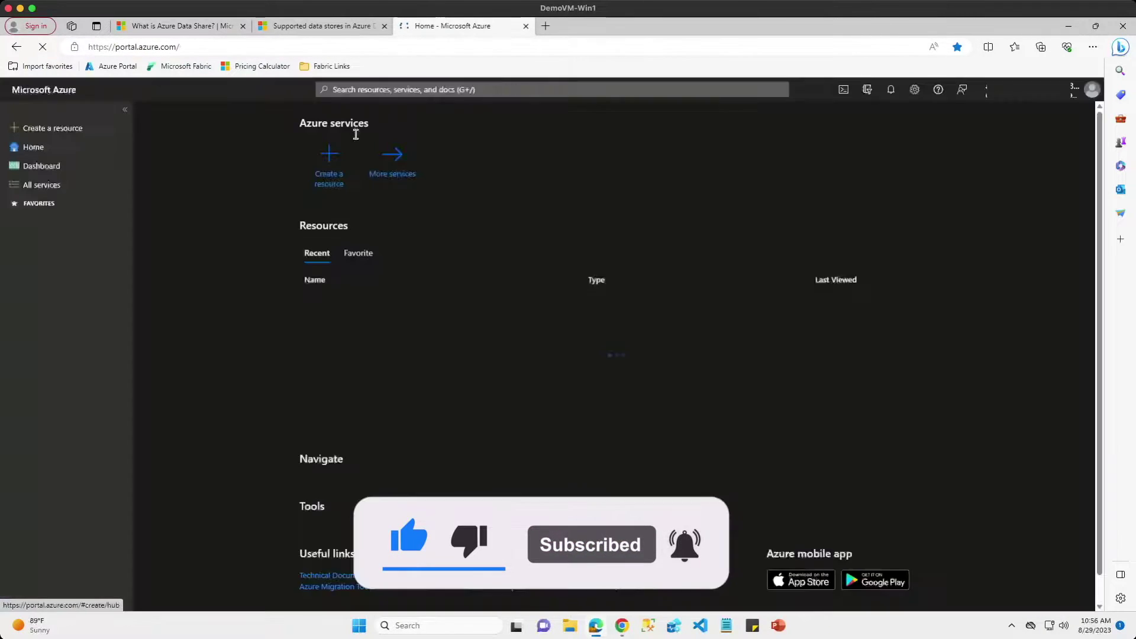
- Search the portal for "data s" and open the Data Shares service
click(423, 90)
text(data)
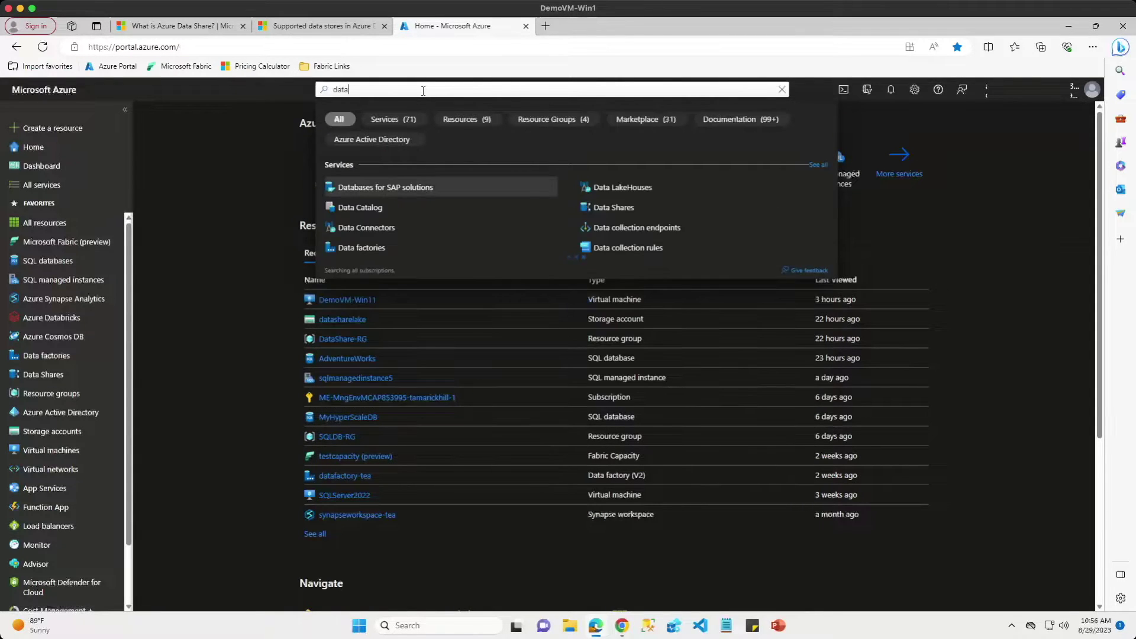
text( s)
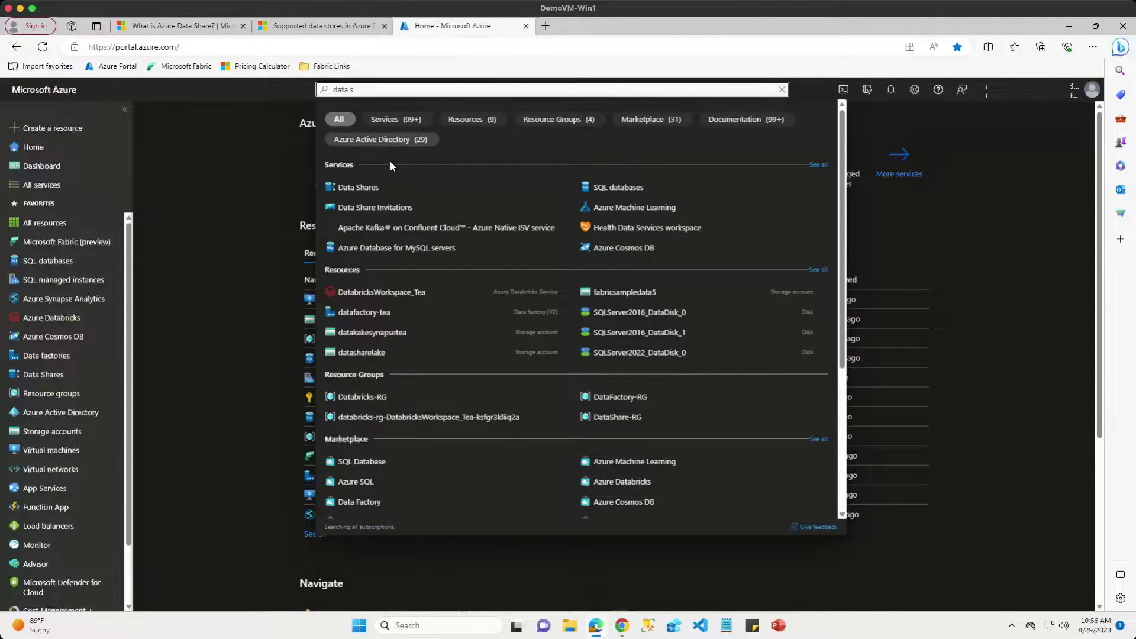
click(362, 187)
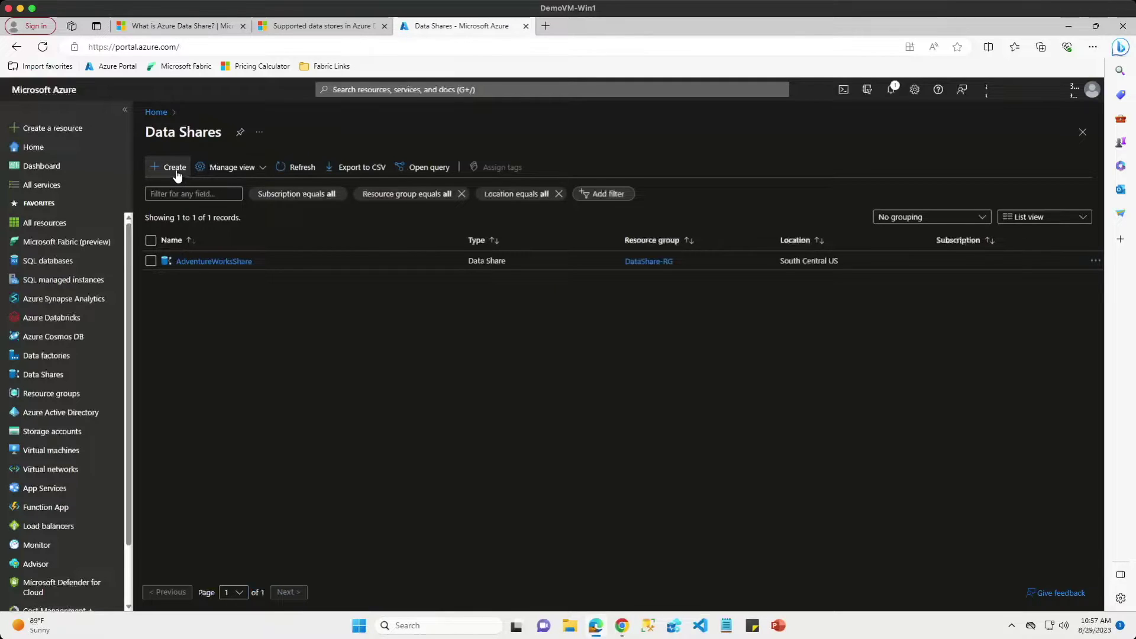
- Create a data share named AdvnetureWorksDataShare in the DataShare-RG resource group and deploy it
click(174, 172)
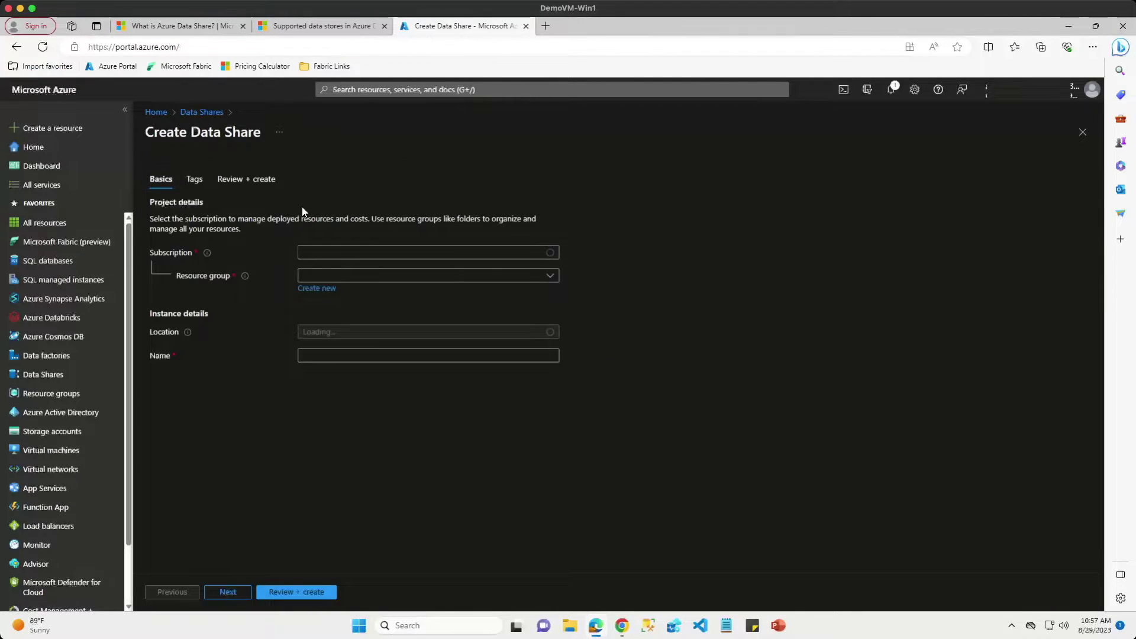
click(375, 275)
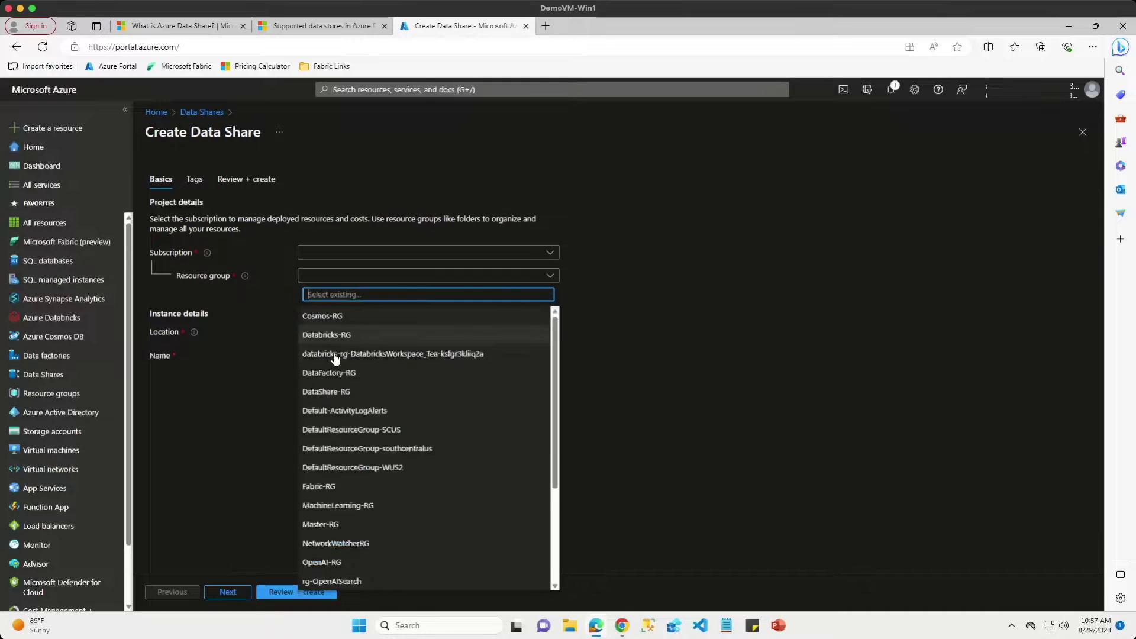
click(333, 391)
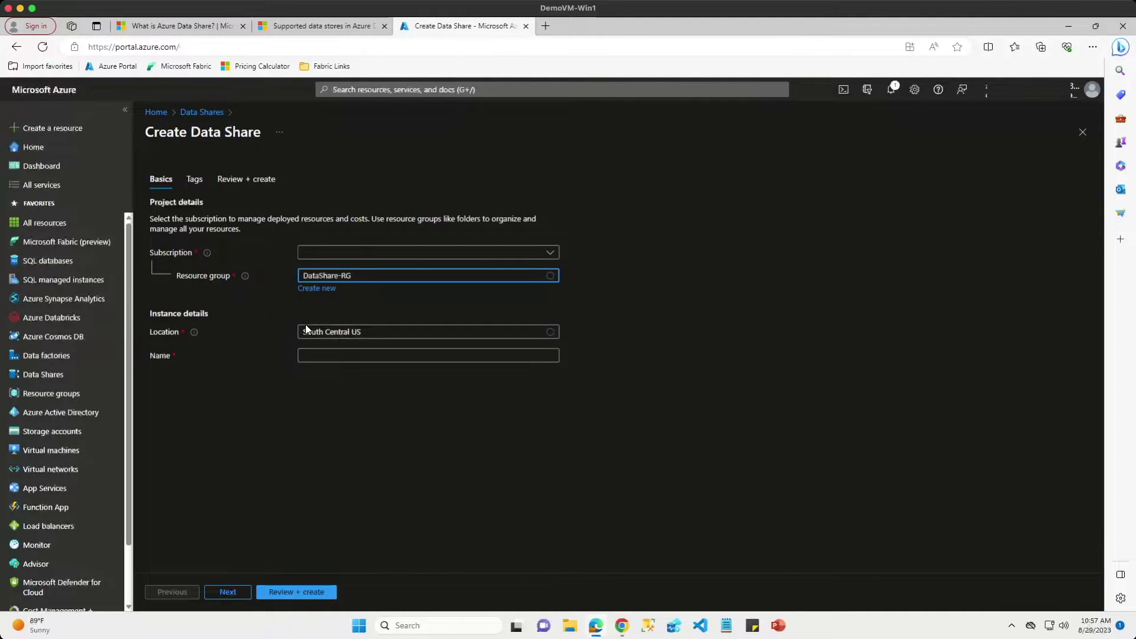
click(336, 353)
text(Advnetur)
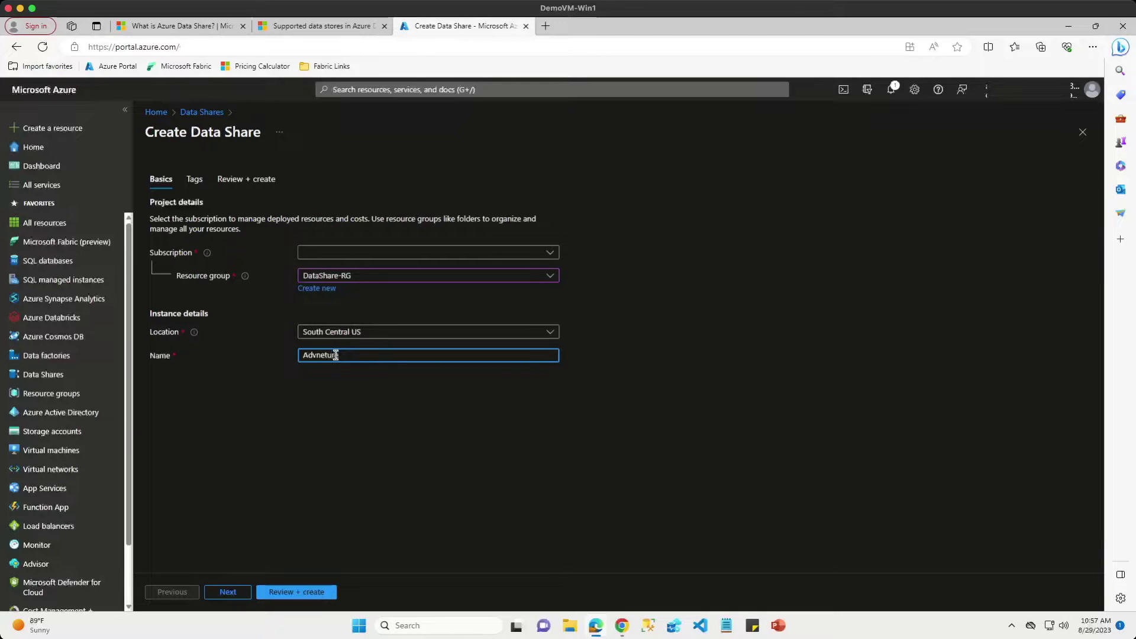
text(WorksDataShare)
click(335, 355)
text(e)
click(300, 590)
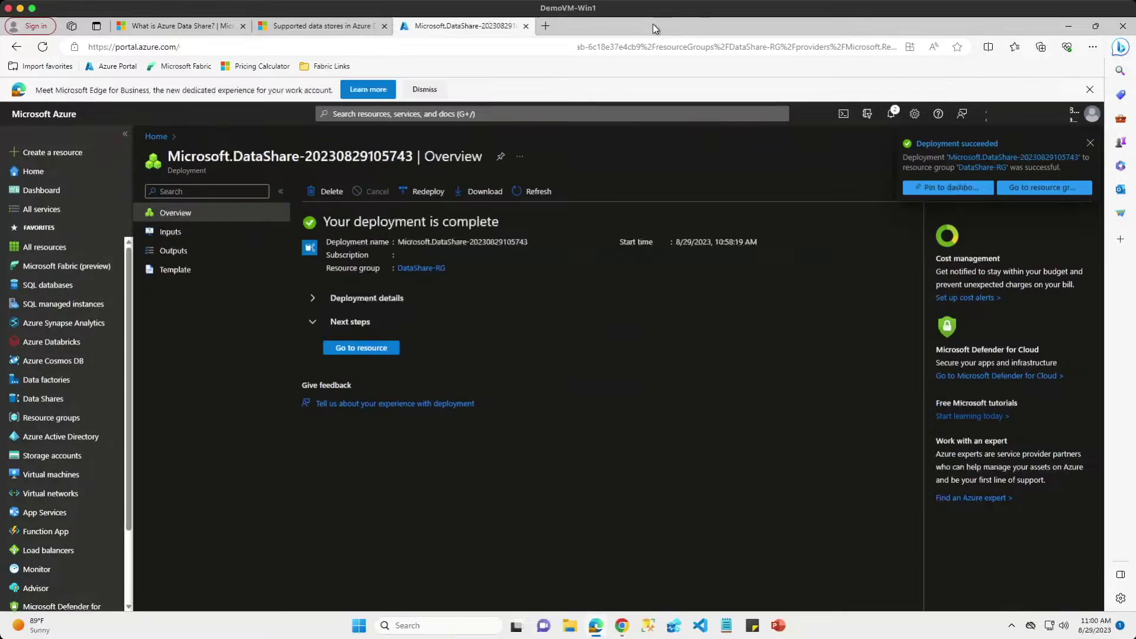
- Go to the deployed data share resource and start creating a new sent share
click(362, 349)
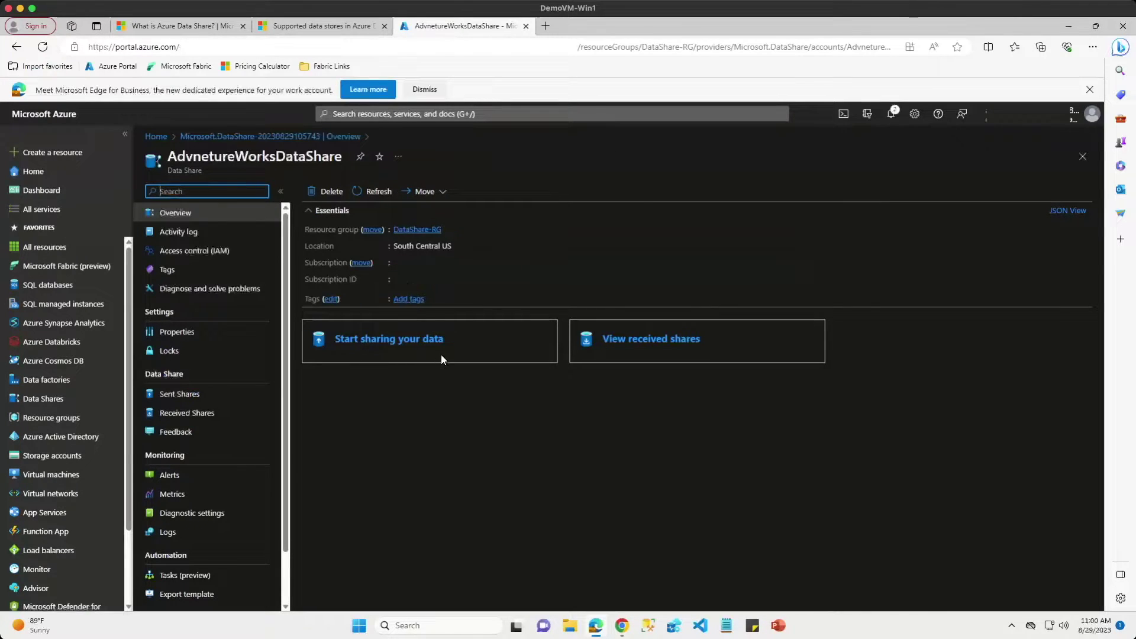
click(375, 349)
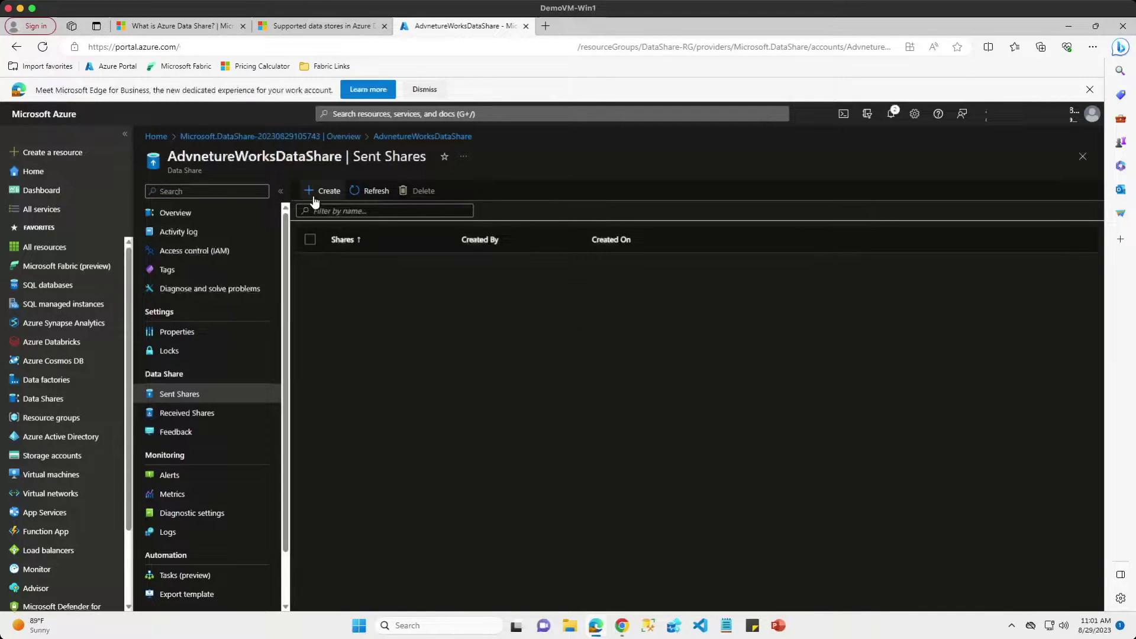
click(320, 191)
- Name the sent share MyFristDataShare and set its share type to Snapshot
click(370, 245)
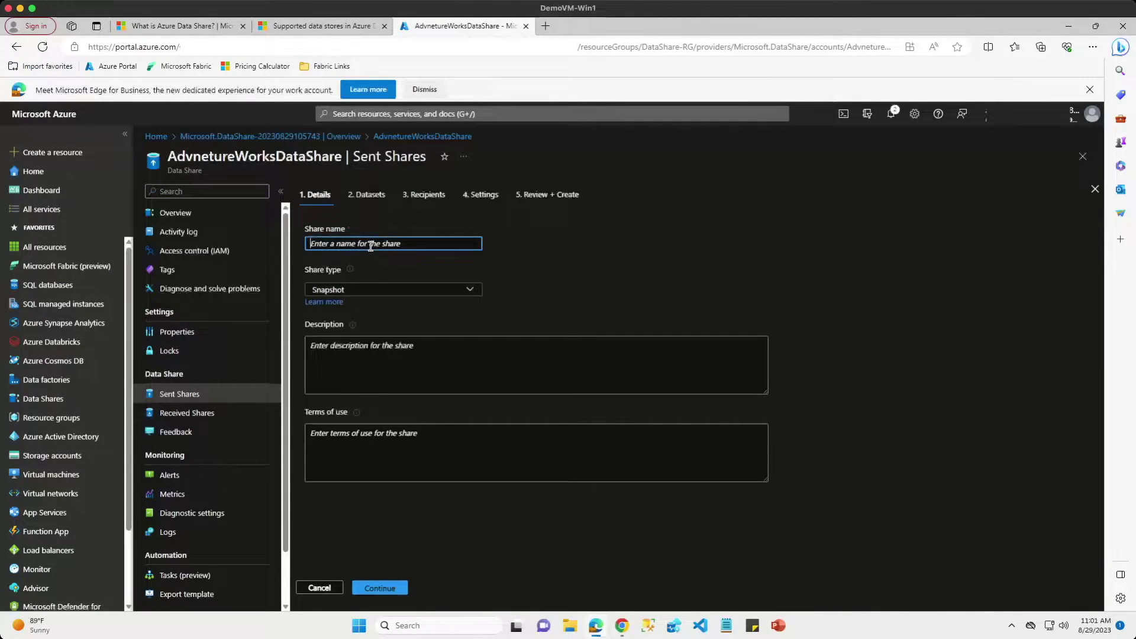
text(MyFristDataShare)
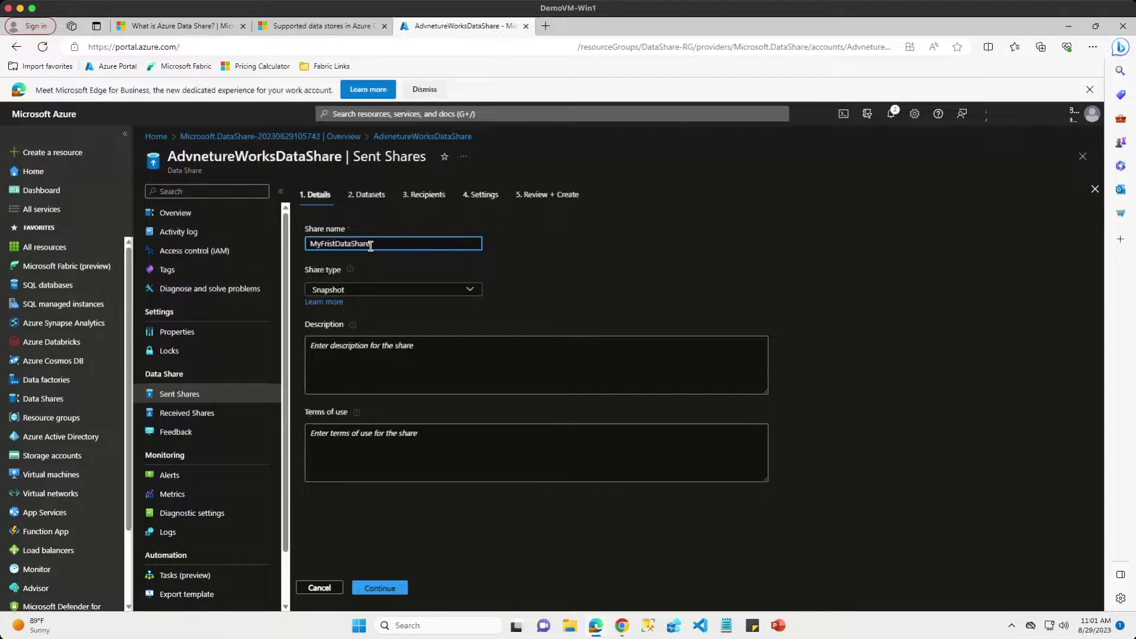
click(453, 290)
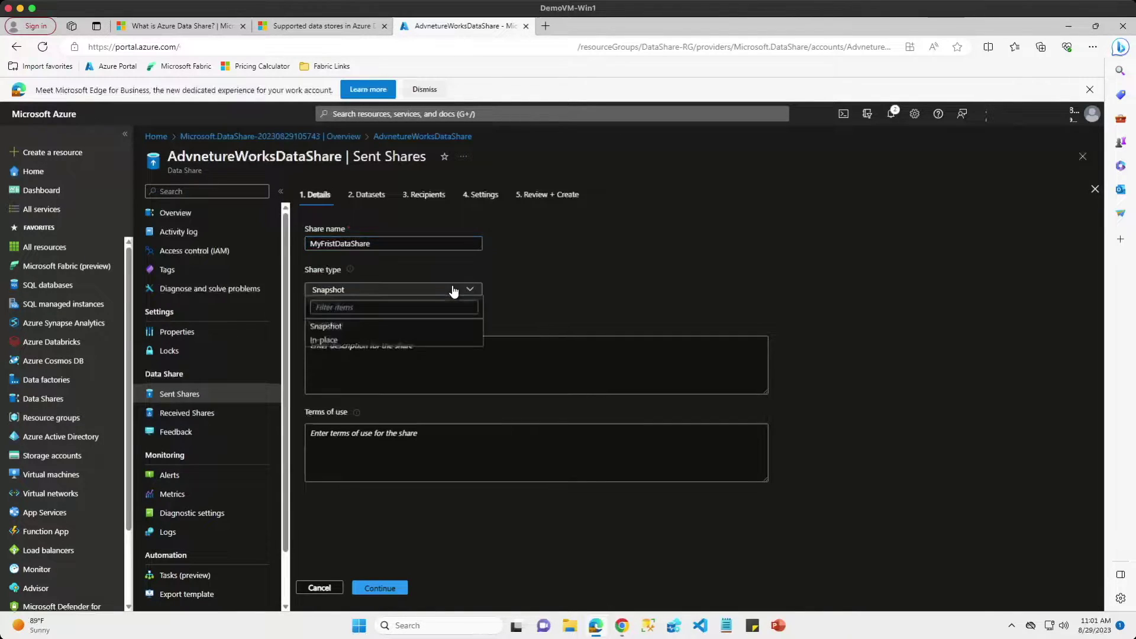
click(343, 328)
- Enter the description "My First Data Share" and the terms of use "These are my terms of usage", then continue to the datasets
click(358, 358)
text(My Fisr)
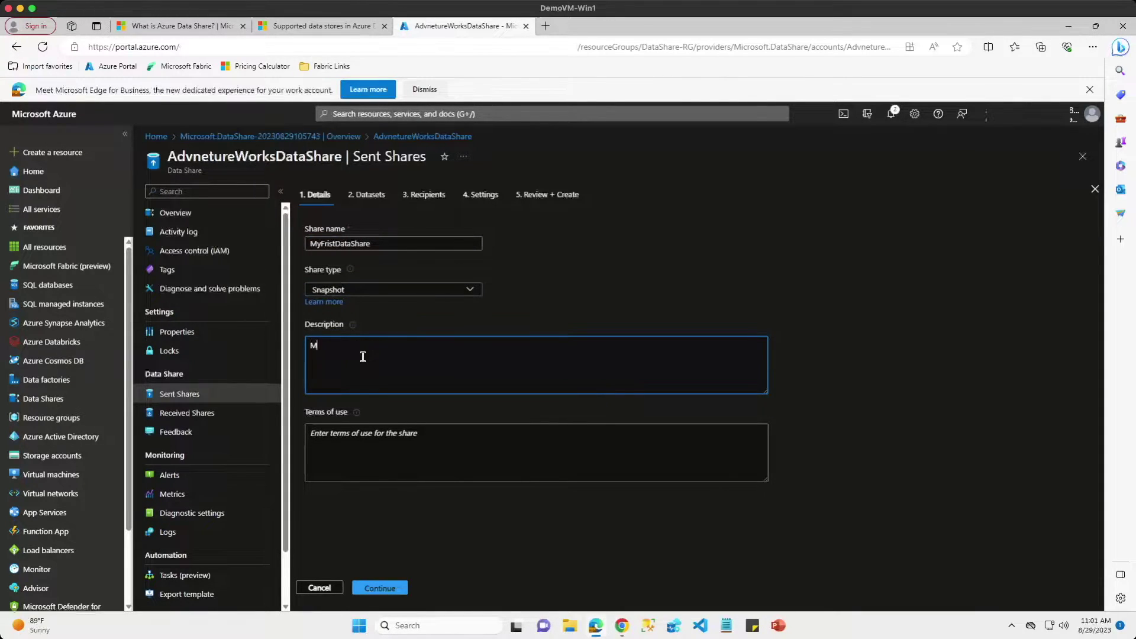
key(BackSpace)
key(BackSpace)
text(rst Data Share)
click(387, 430)
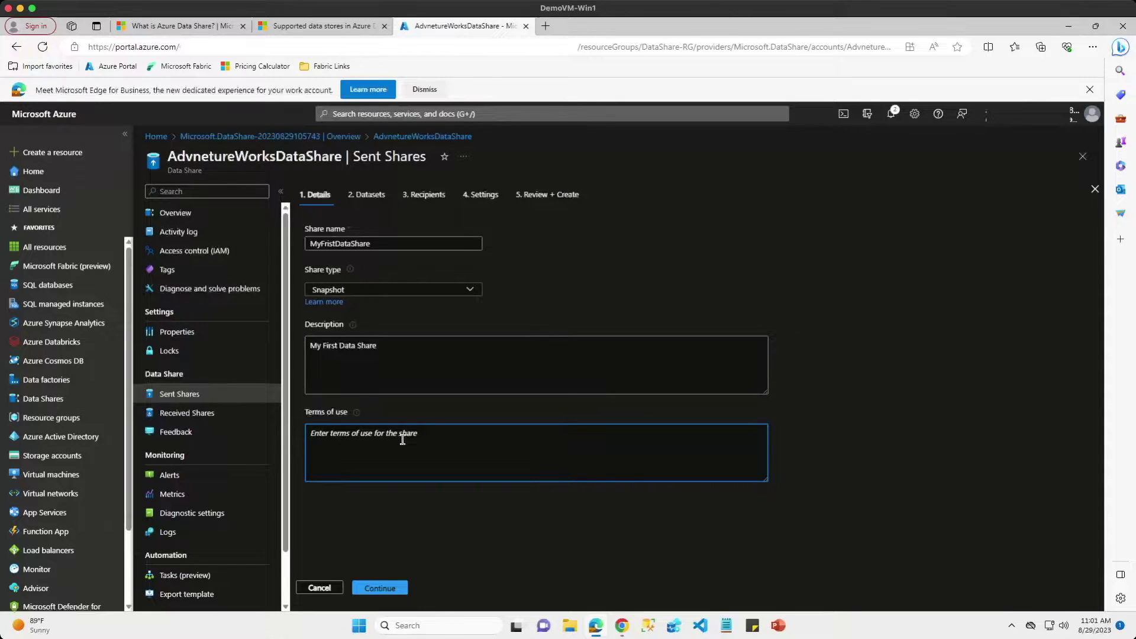
text(These are my terms of usage)
click(379, 587)
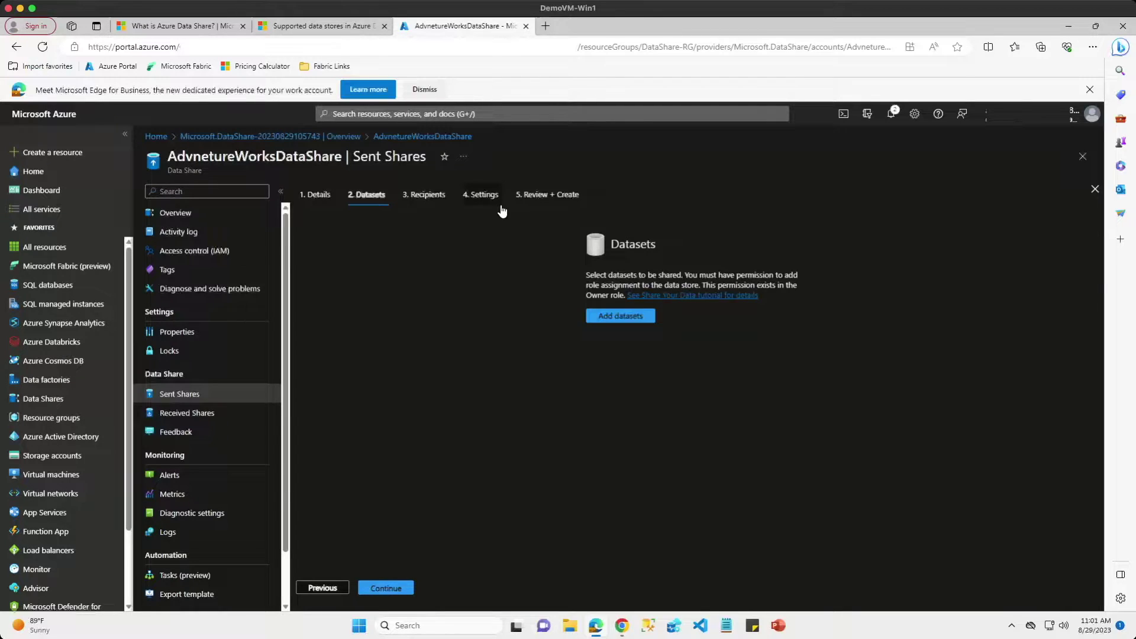
- Start adding a dataset to the share with Azure SQL Database as the dataset type
click(600, 322)
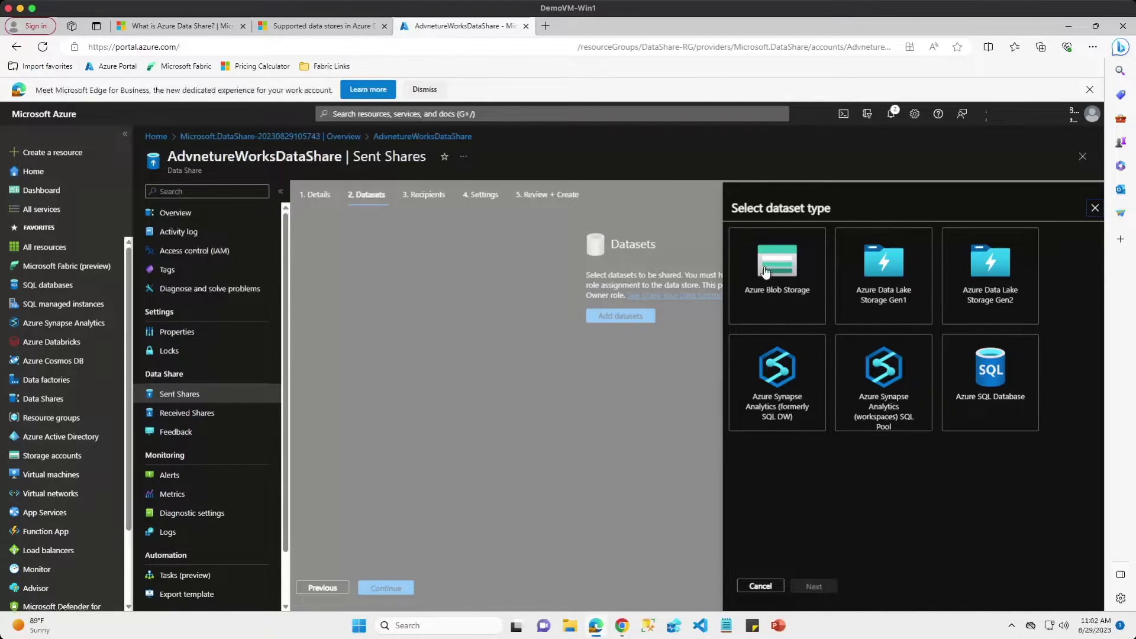
click(982, 383)
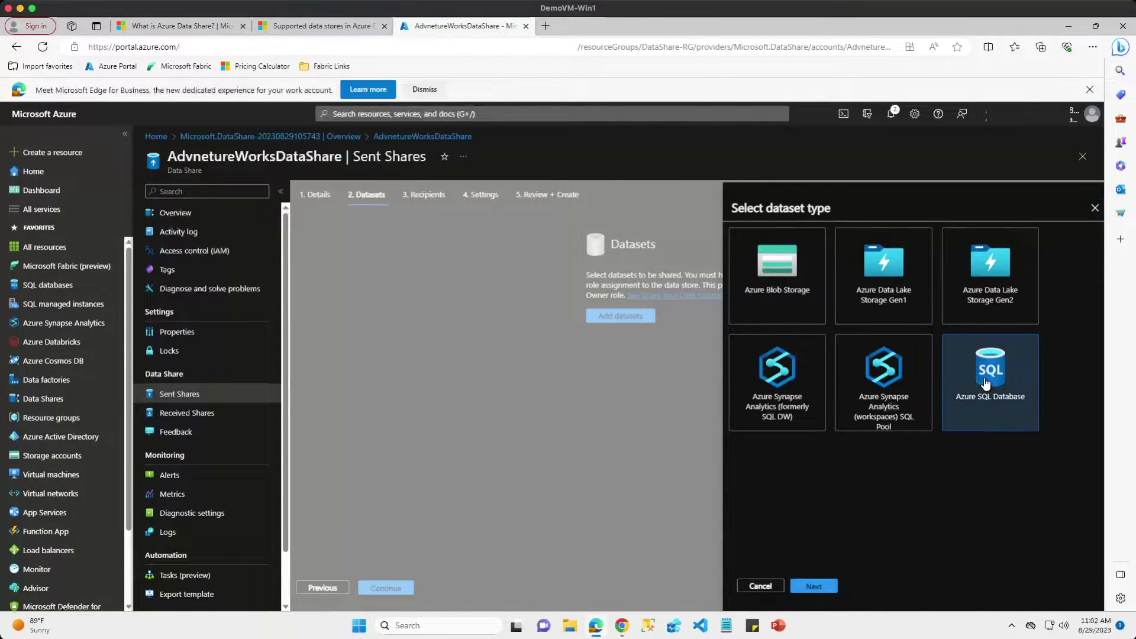
click(814, 585)
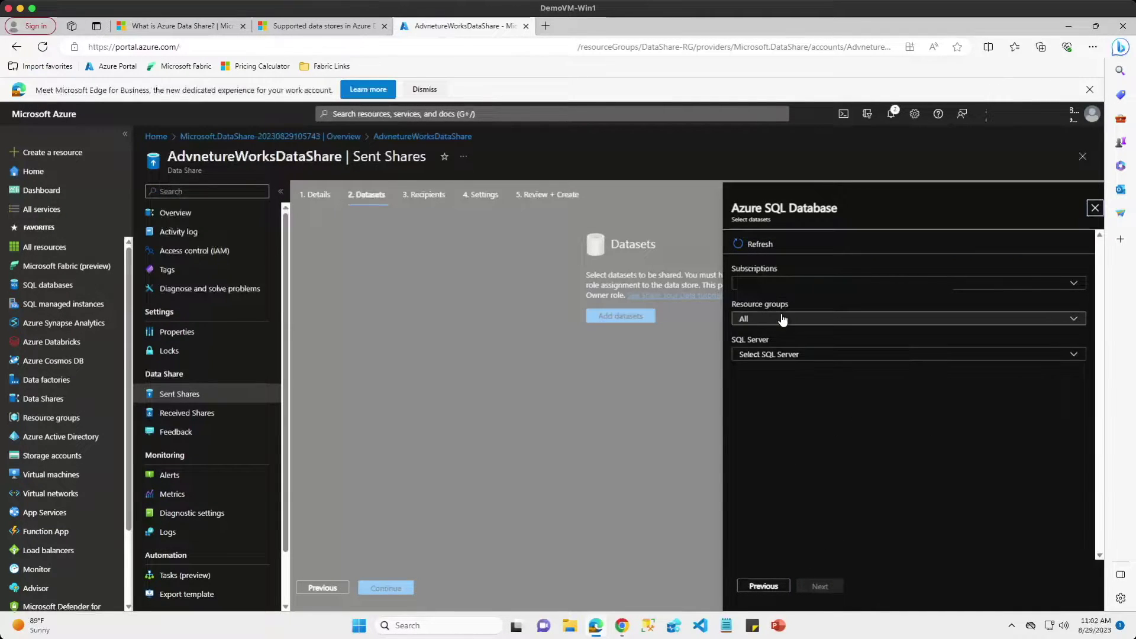
- Choose the SQLDB-RG resource group and the adventureworksscus SQL server as the dataset source
click(780, 319)
click(763, 419)
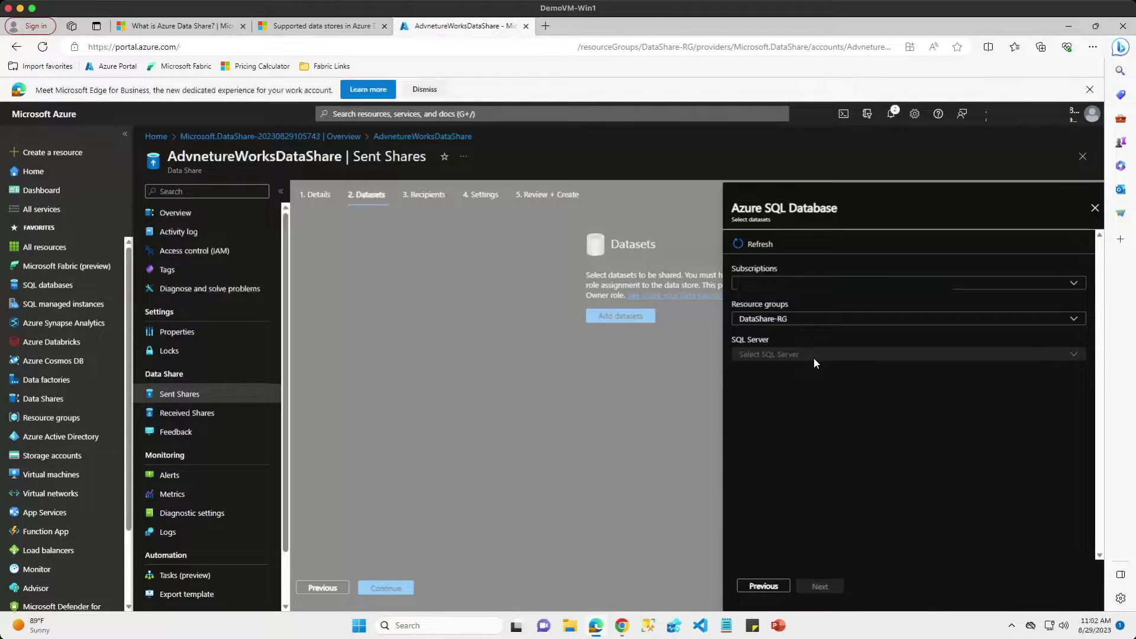
click(780, 354)
click(772, 393)
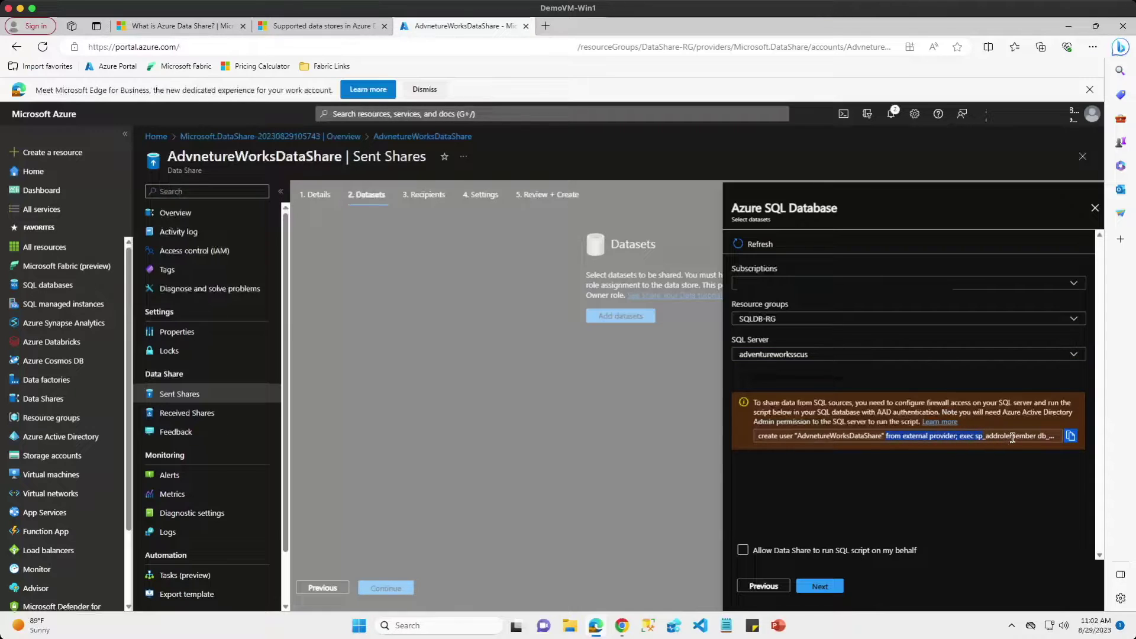
- Allow Data Share to run the SQL access script on your behalf and open the AdventureWorksShare database in the dataset list
drag(1015, 436, 1053, 434)
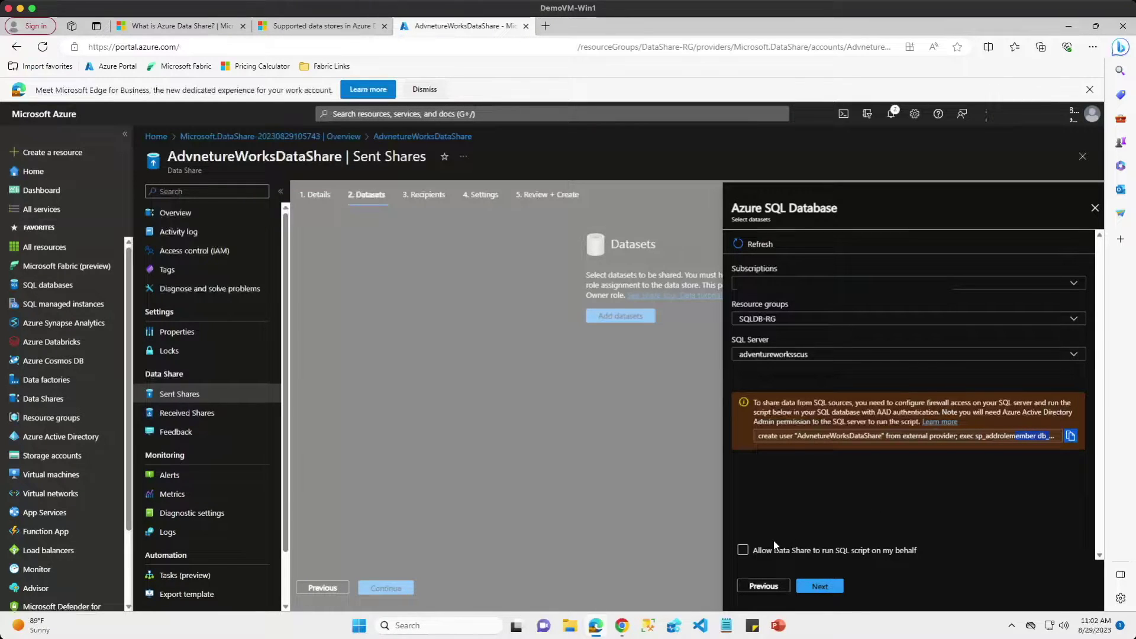
click(744, 550)
click(827, 588)
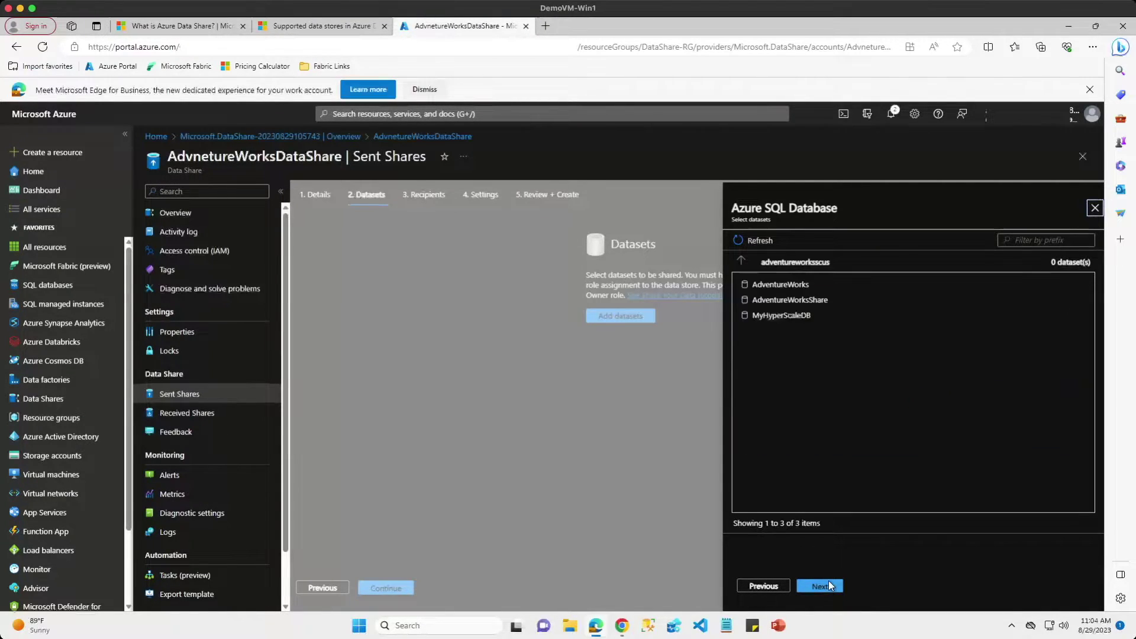
click(822, 301)
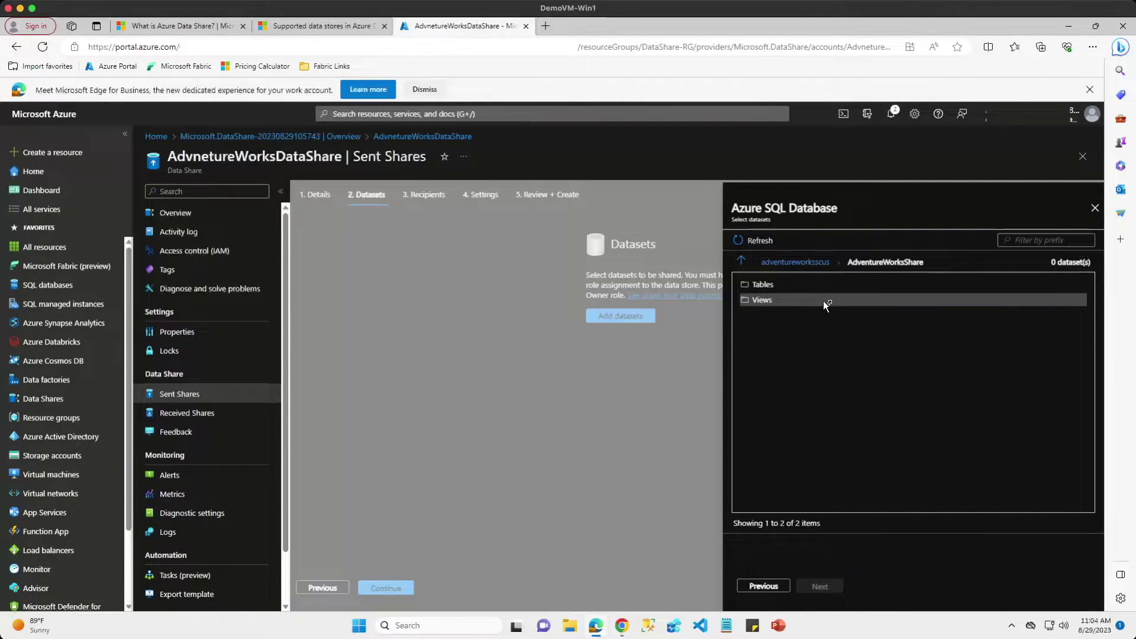
- Add the SalesLT.Customer and SalesLT.CustomerAddress tables to the share as datasets, keeping their default dataset names
click(761, 284)
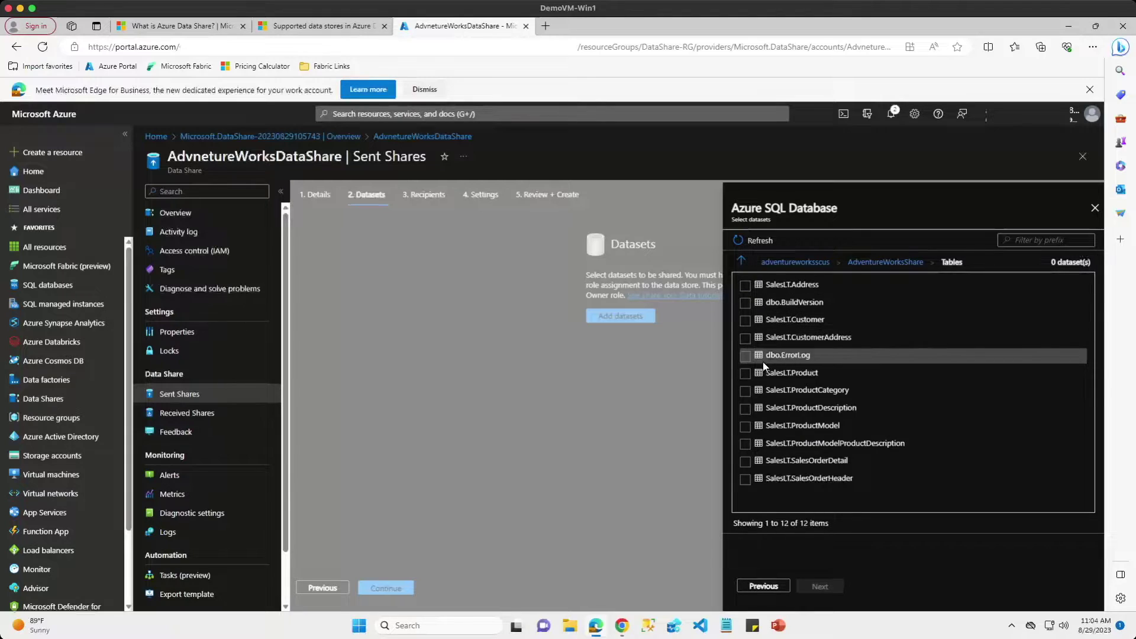
click(745, 320)
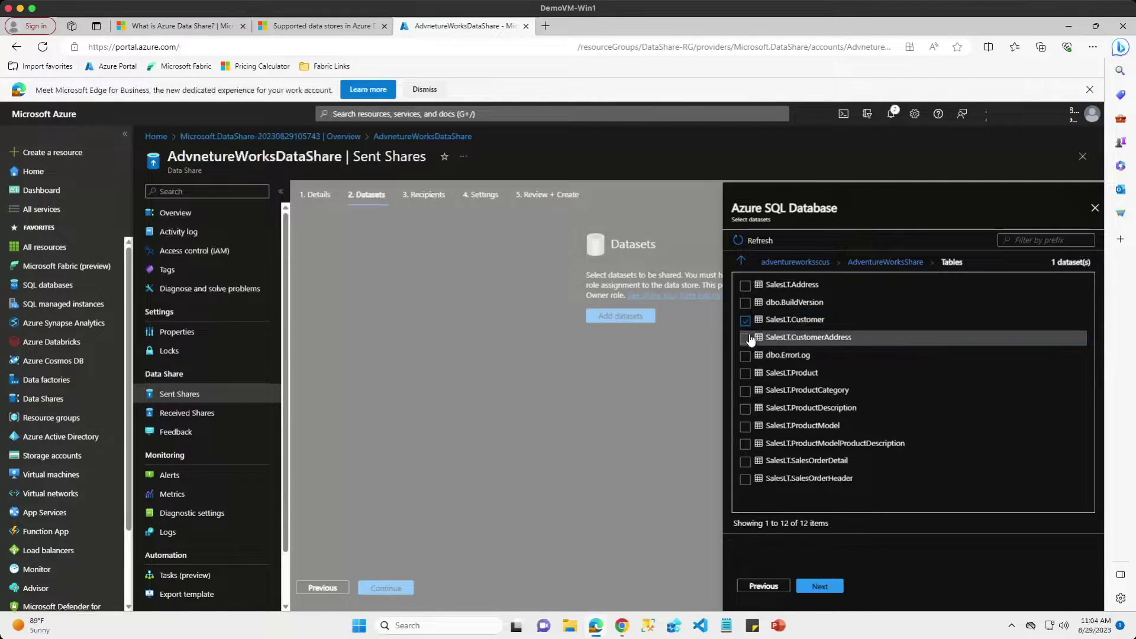
click(749, 340)
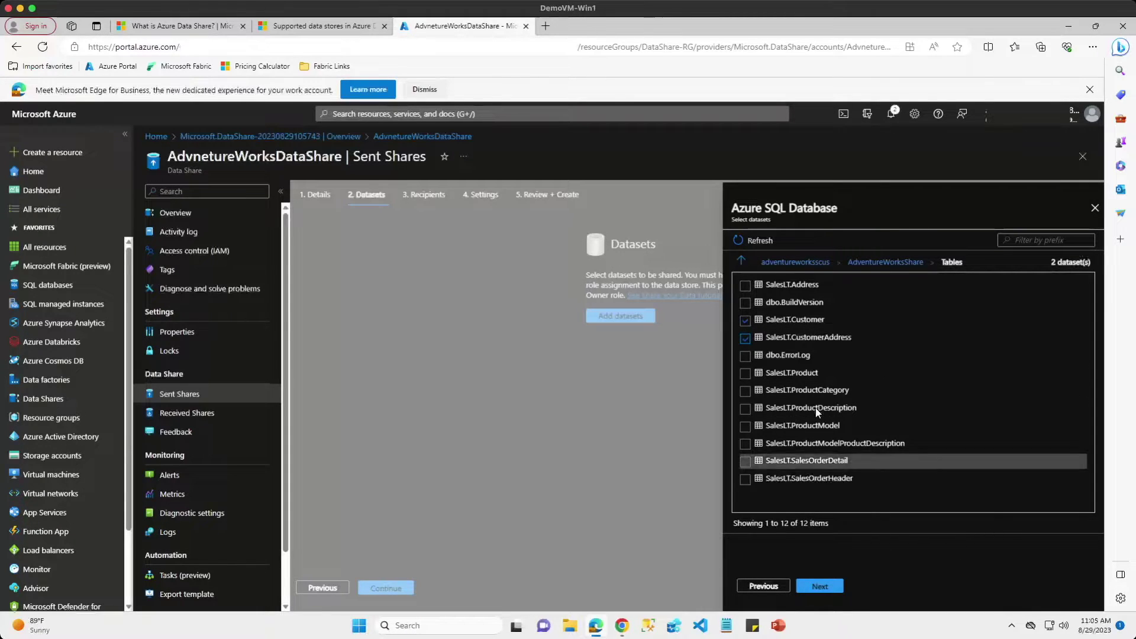
click(819, 586)
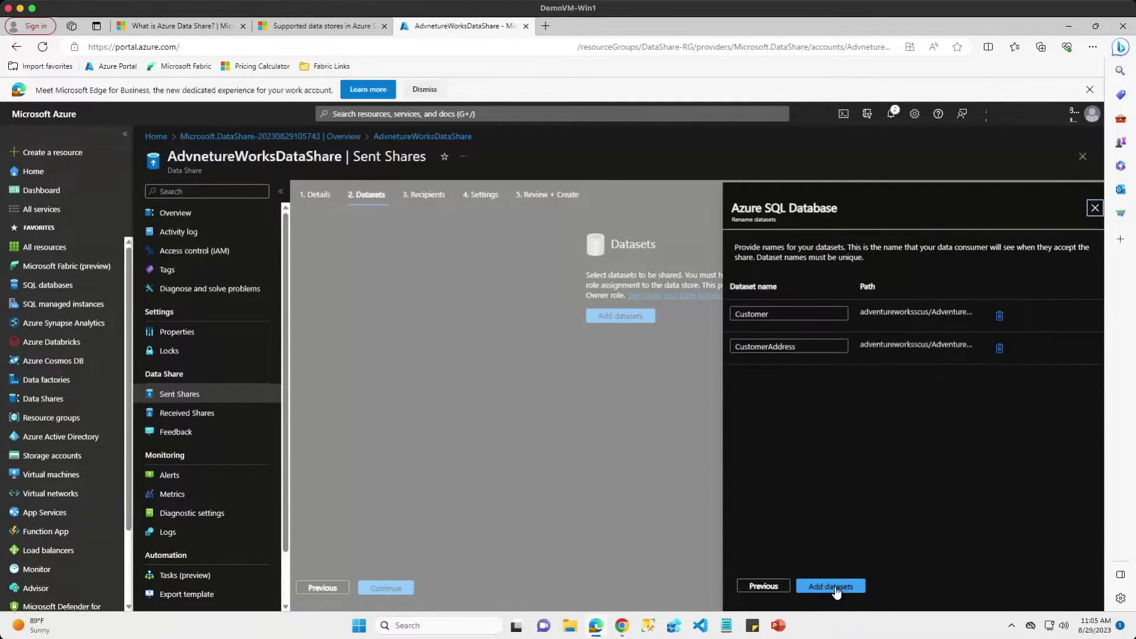
click(831, 587)
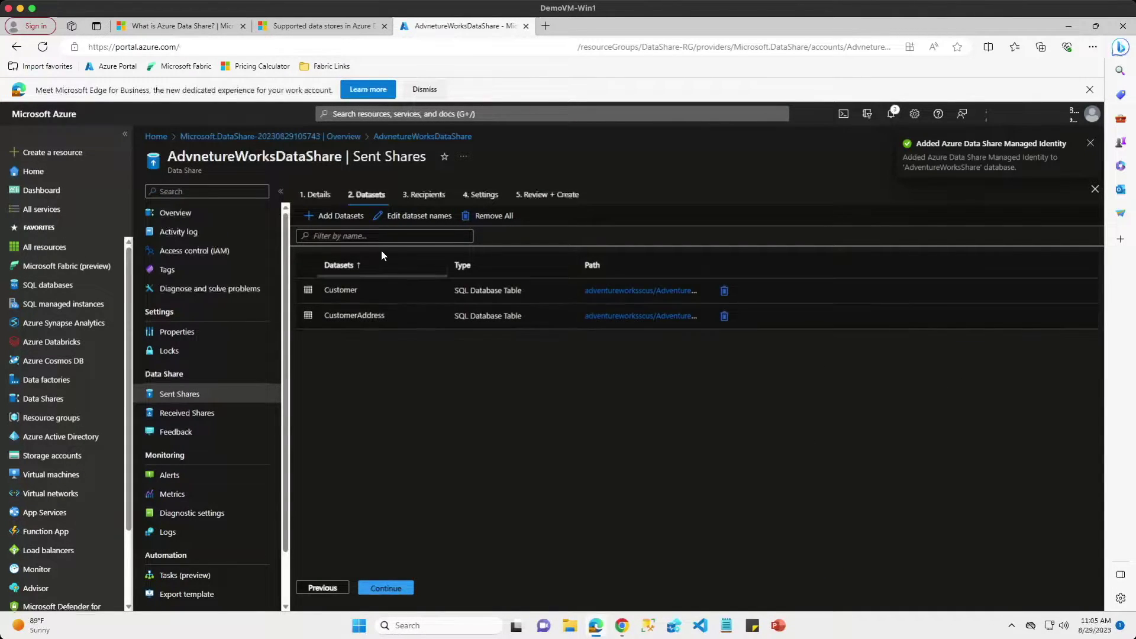
- Start adding an Azure Data Lake Storage Gen2 dataset from the datasharelake storage account in the DataShare-RG resource group
click(346, 219)
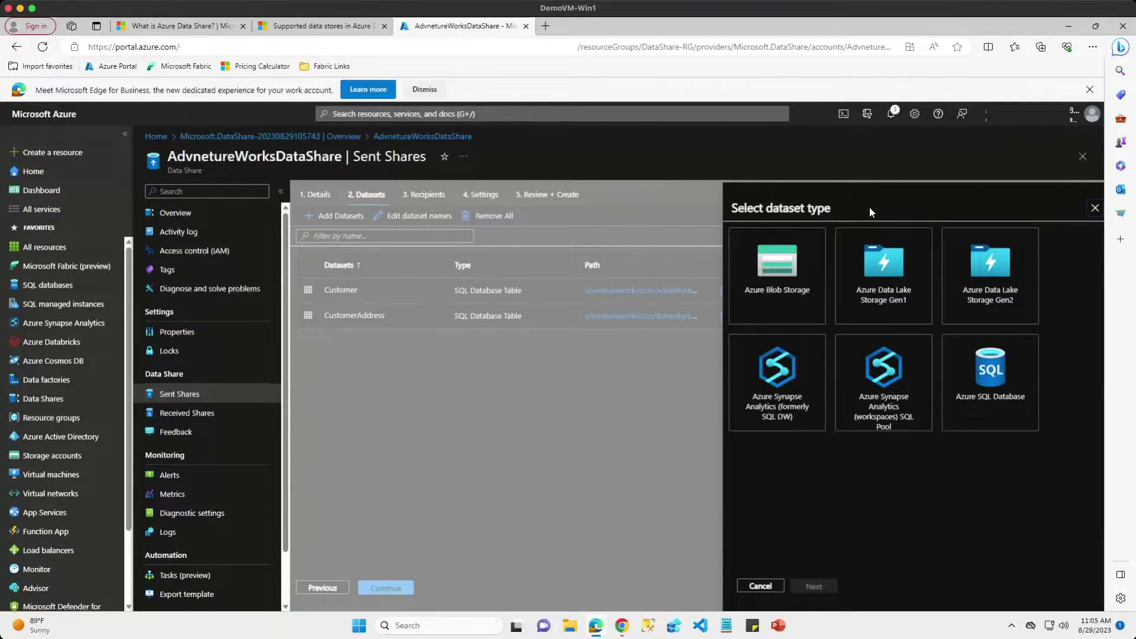
click(997, 277)
click(819, 586)
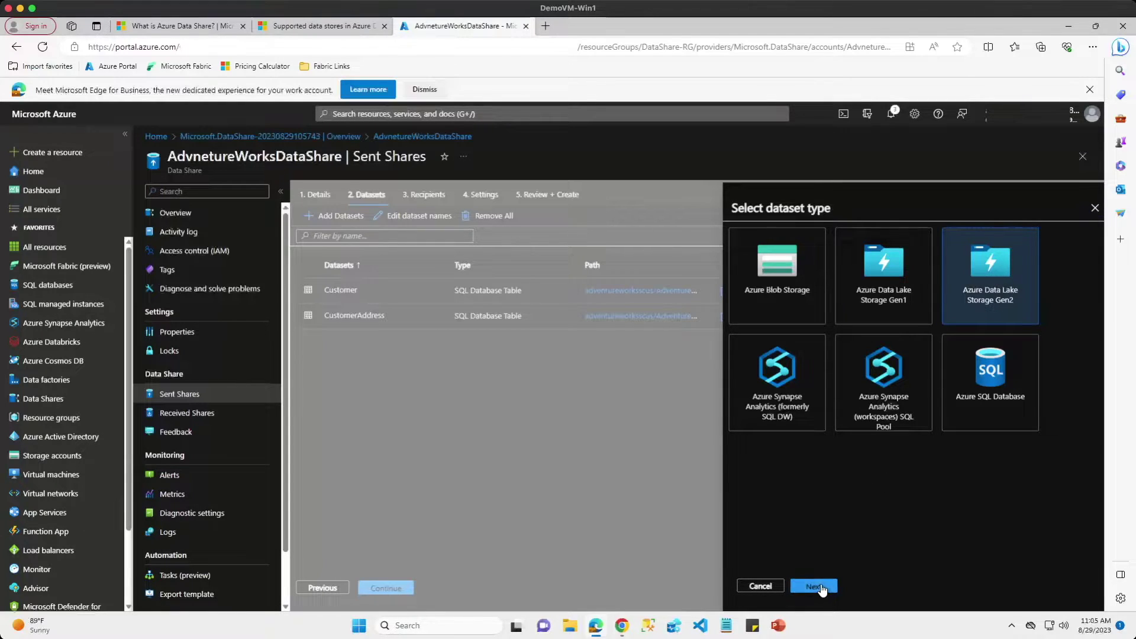
click(806, 319)
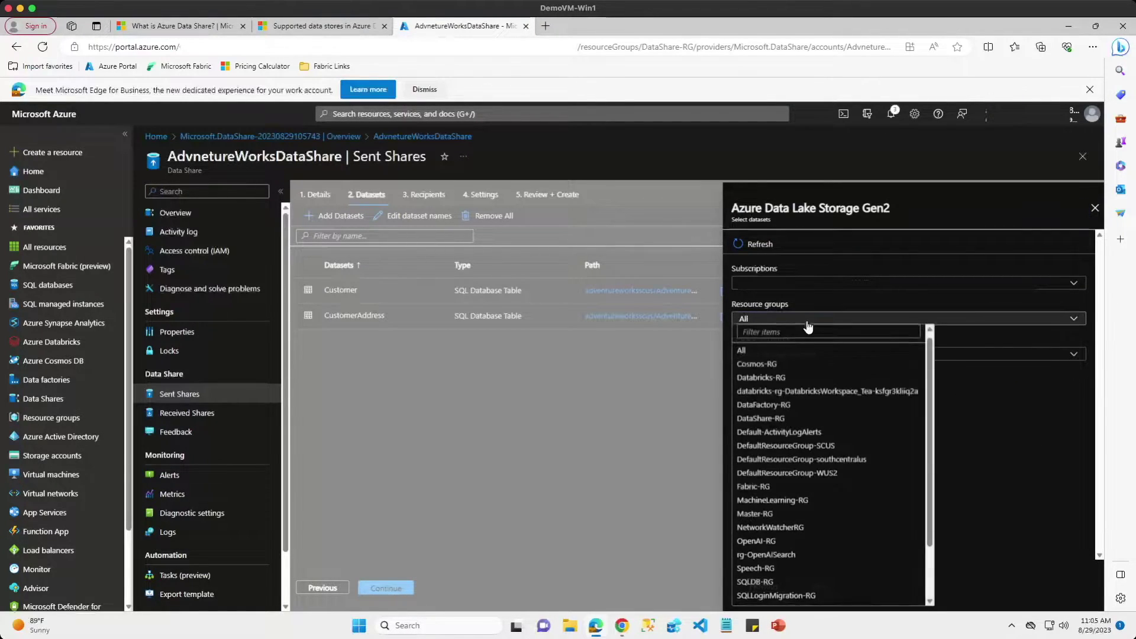
click(769, 418)
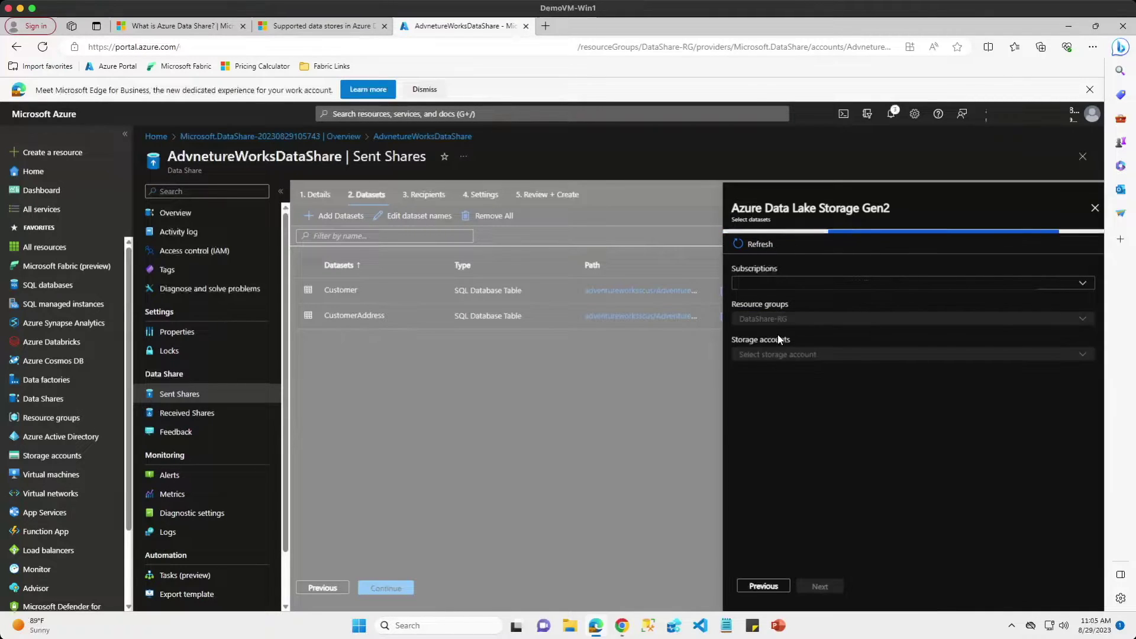
click(805, 354)
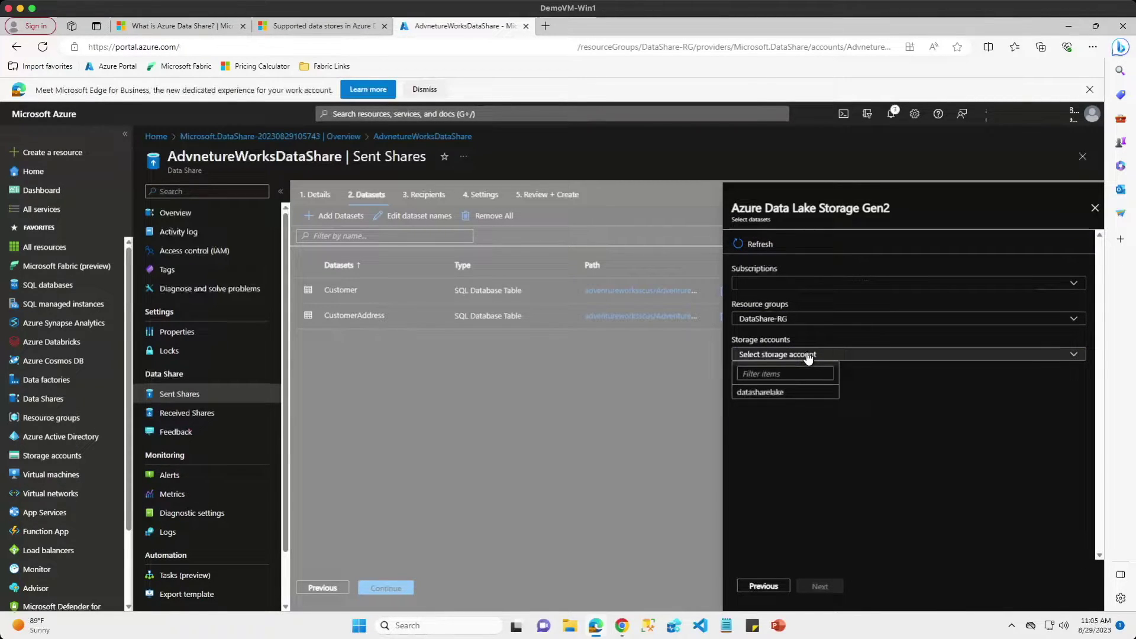
click(783, 395)
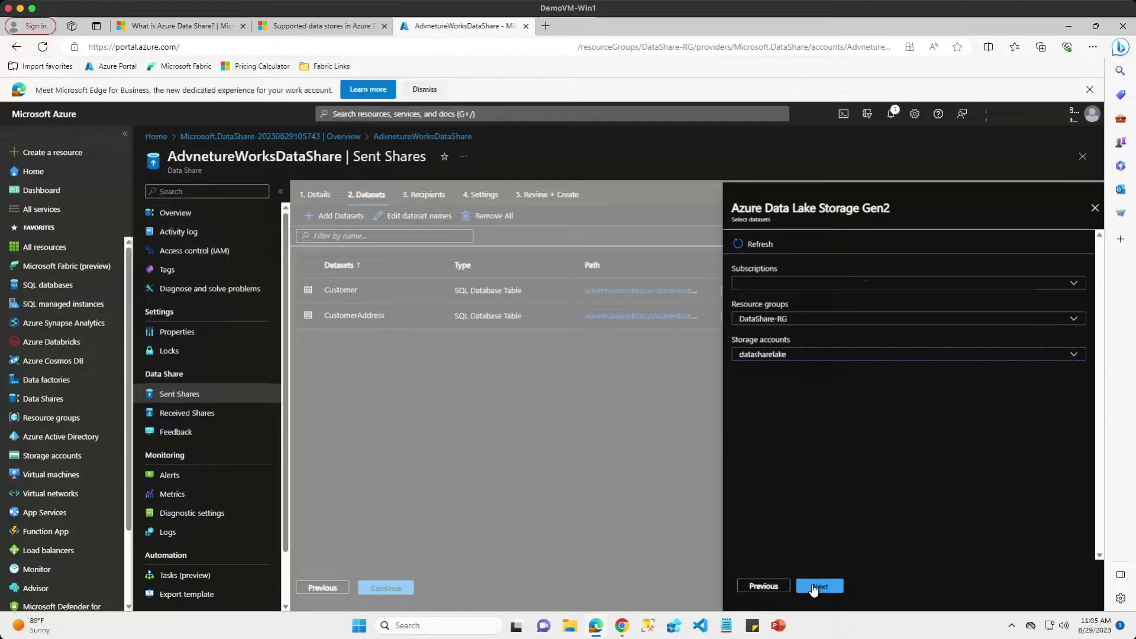
click(812, 583)
- Add products.csv from the products container as a dataset with its default name and continue to the recipients
click(768, 285)
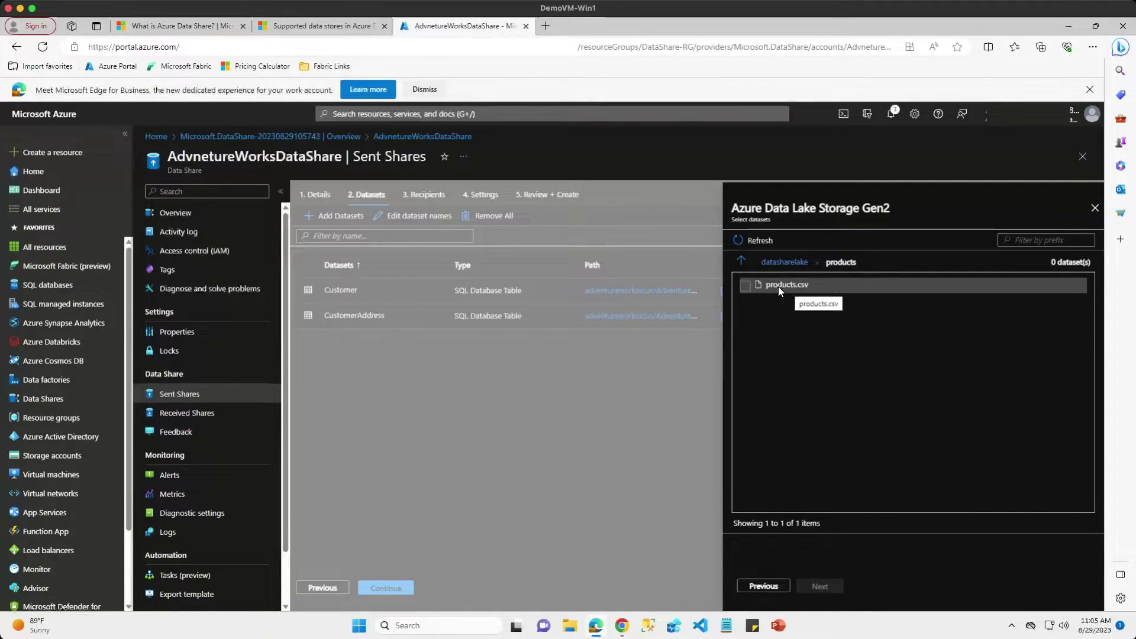
click(745, 286)
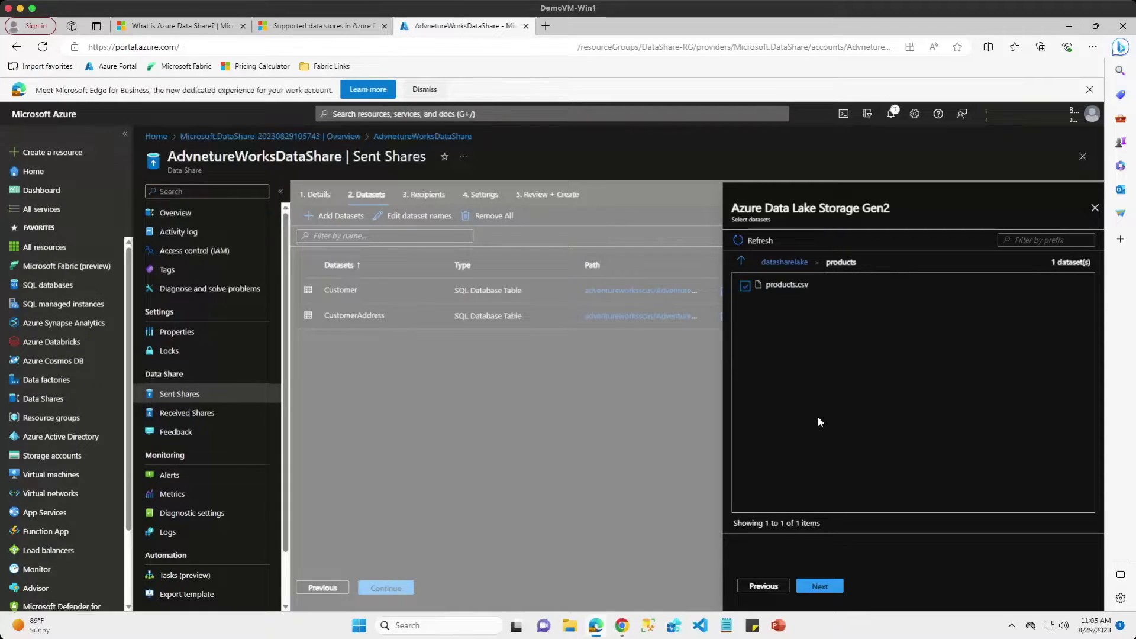
click(820, 585)
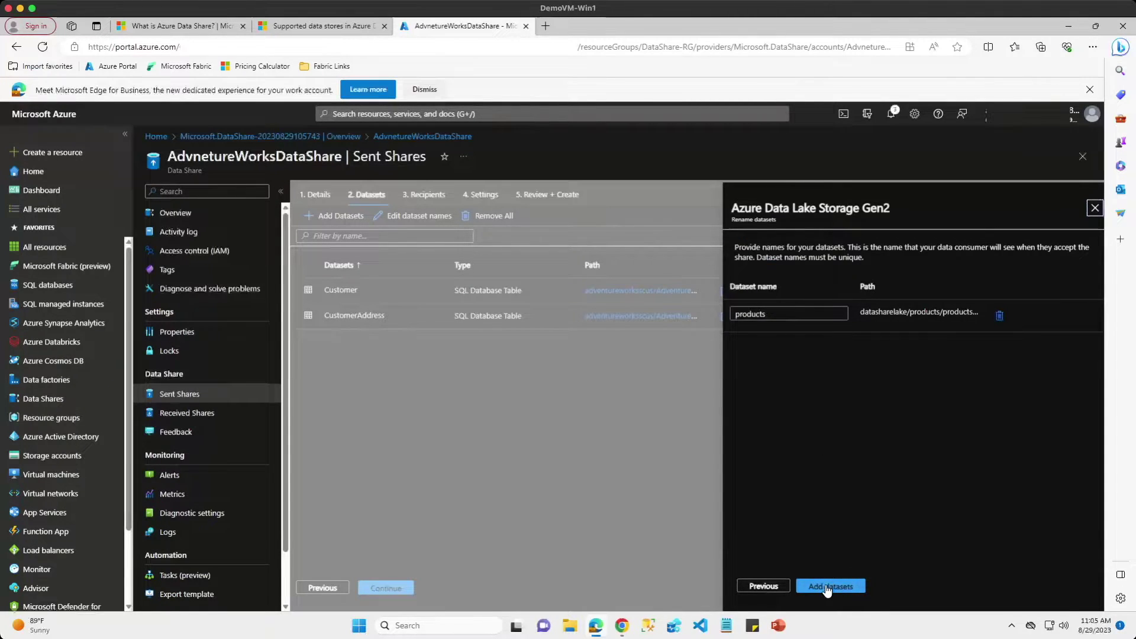
click(827, 586)
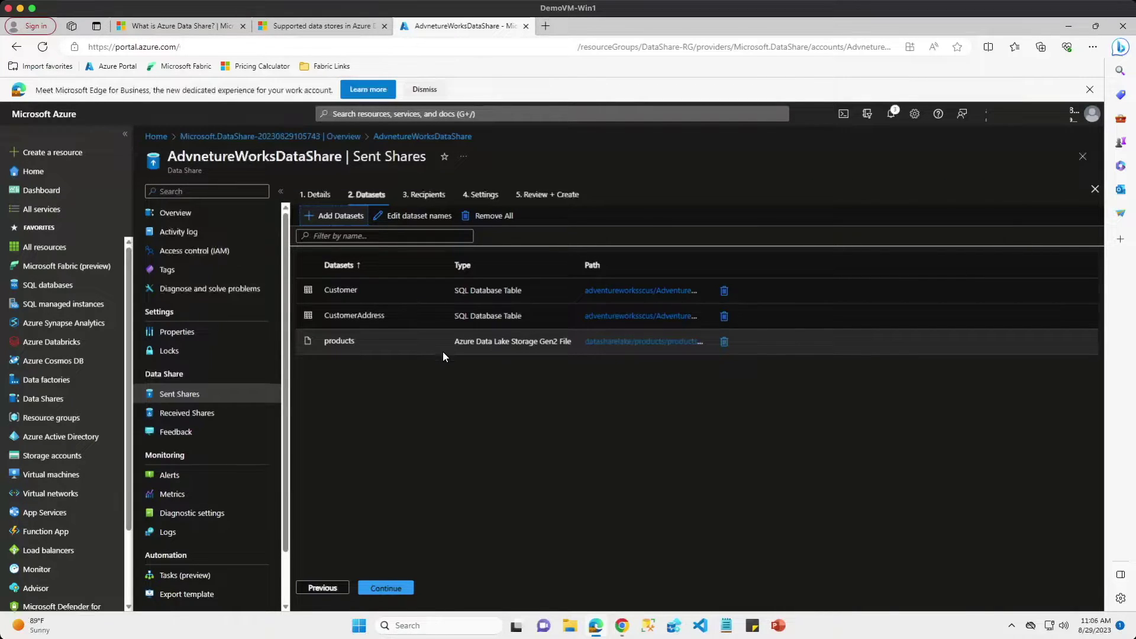
click(396, 589)
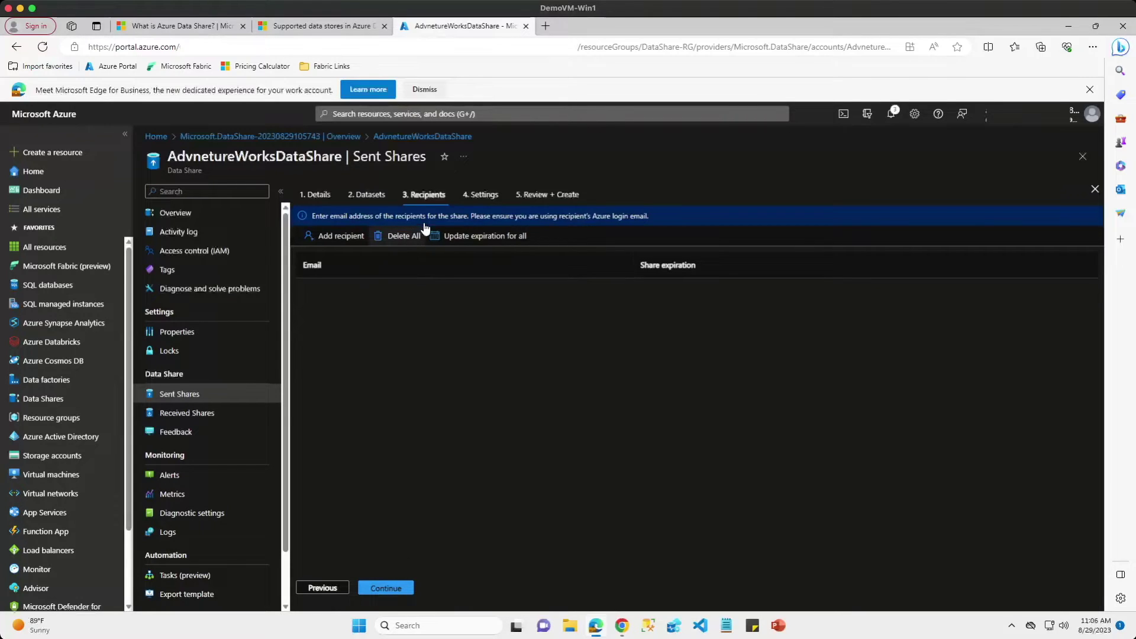
- Add a recipient to the share and enter the recipient's e-mail address
click(342, 236)
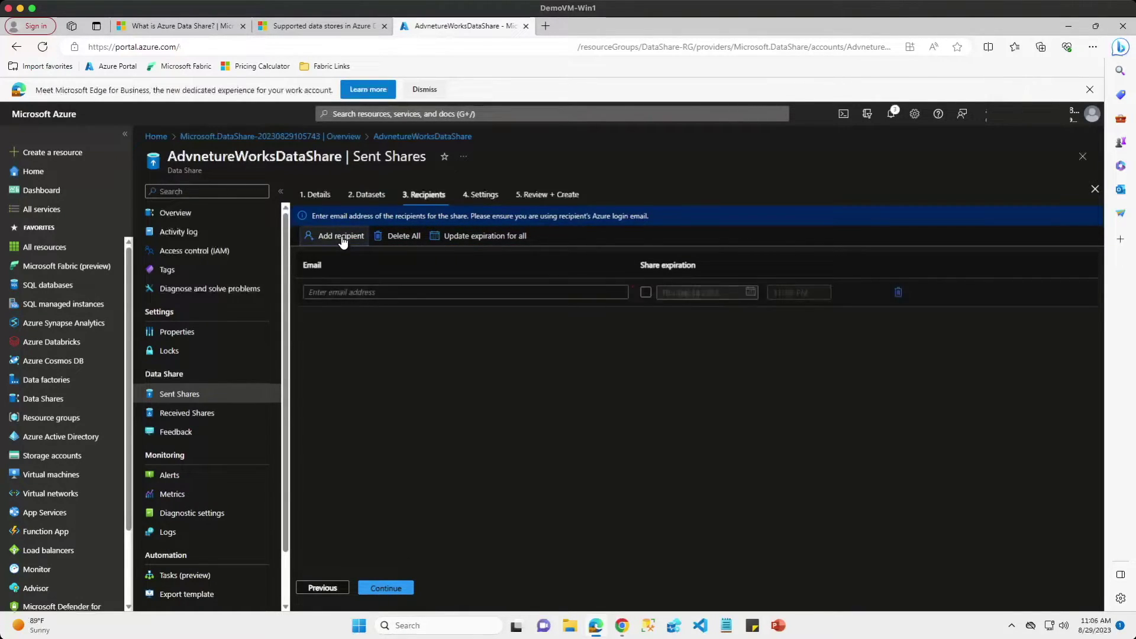
click(427, 294)
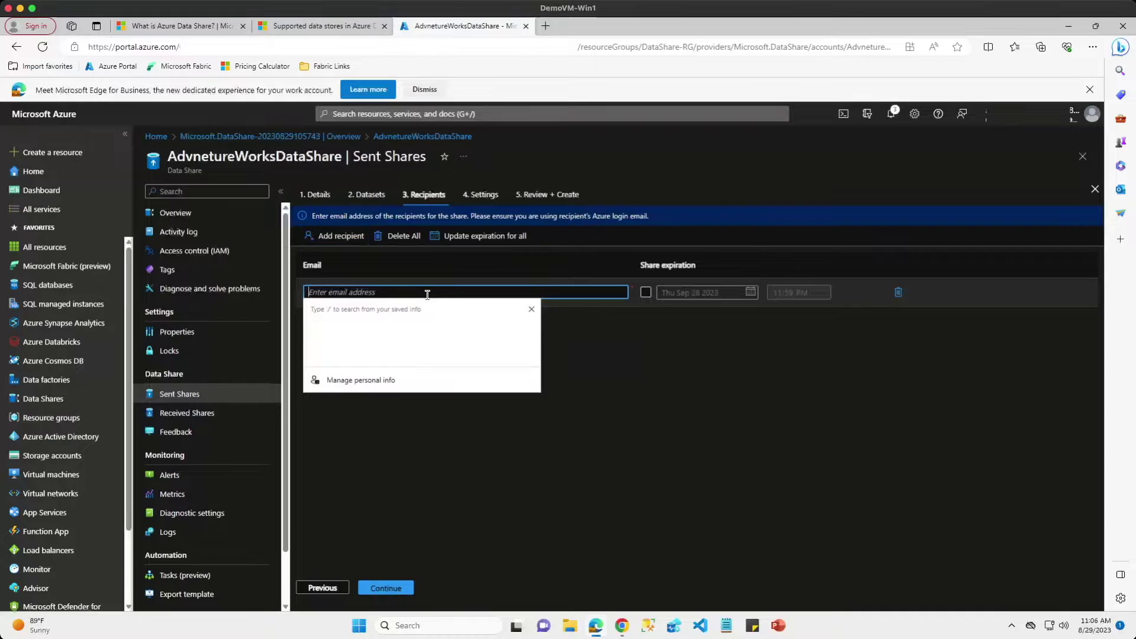
click(565, 364)
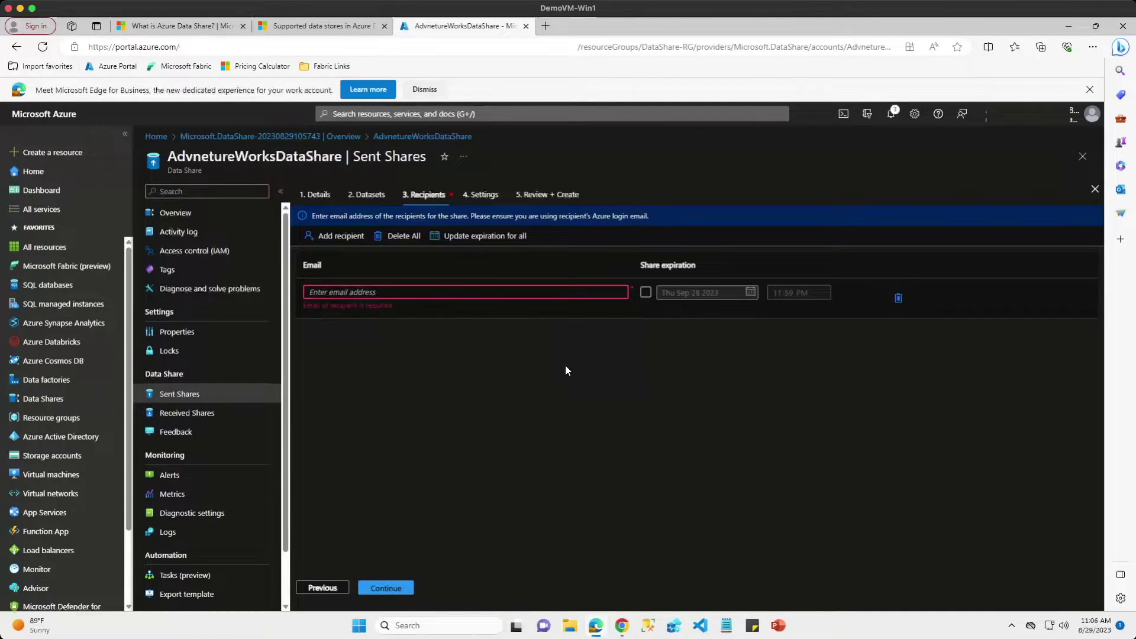
click(441, 293)
text(tl)
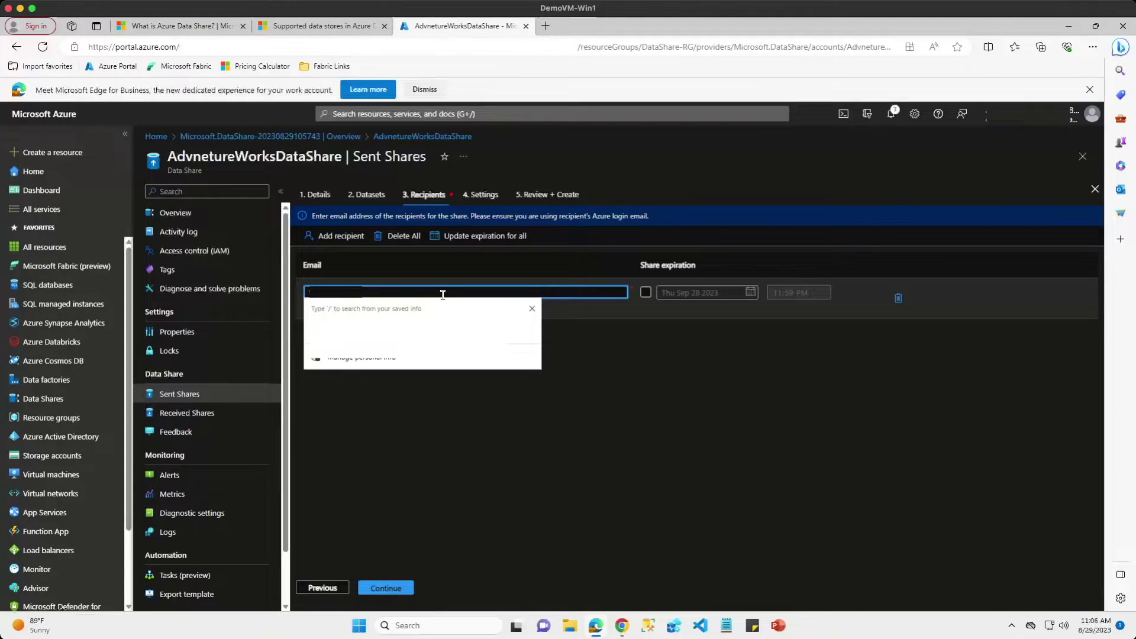
text(ook.com)
- Enable share expiration for the recipient and set the expiration date to Fri Sep 01 2023
click(645, 292)
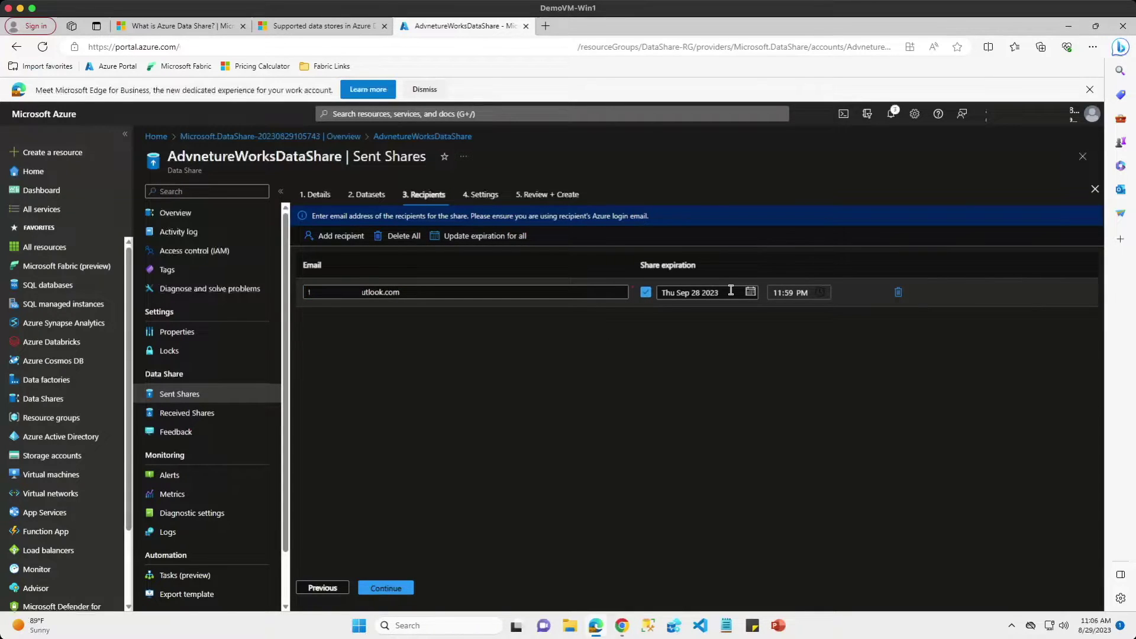
click(749, 293)
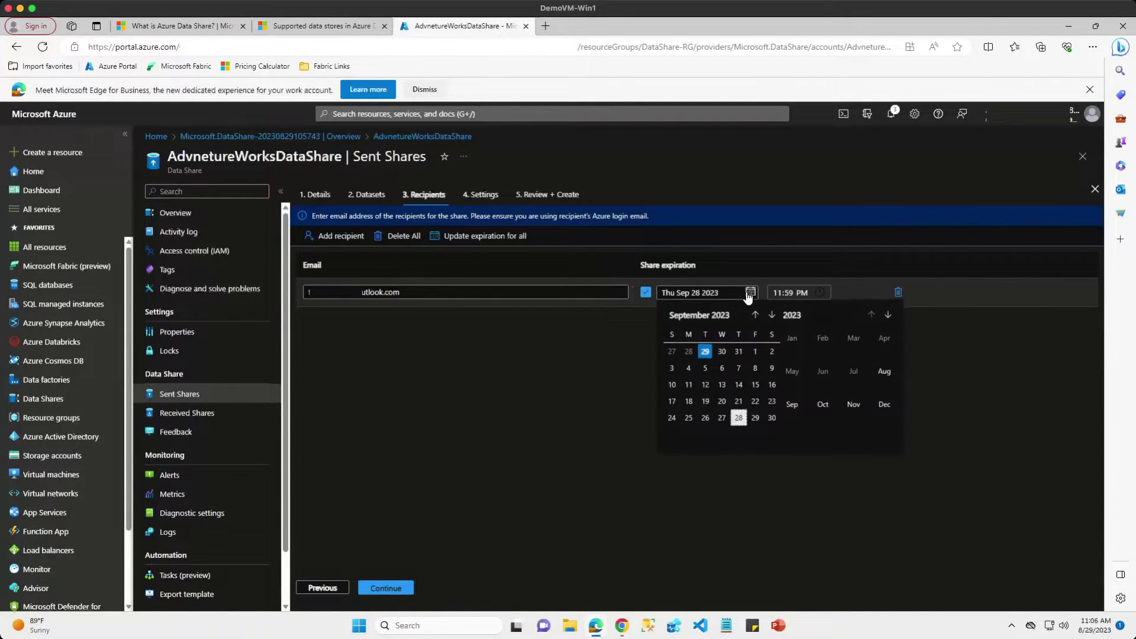
click(754, 352)
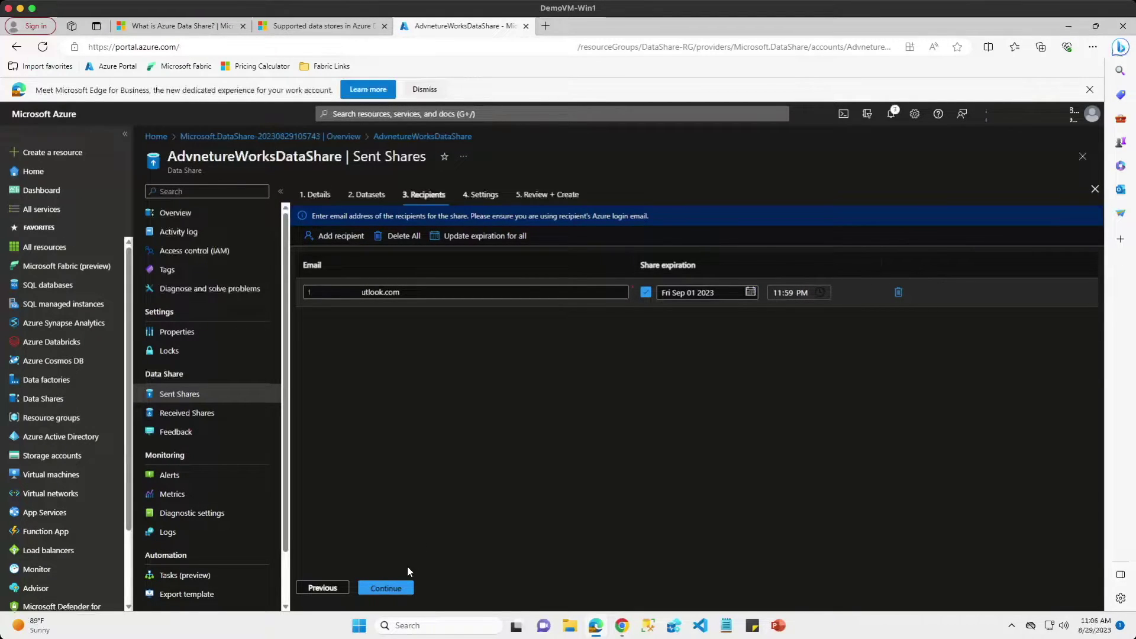
- Leave the snapshot schedule disabled in the share settings and create the share
click(399, 588)
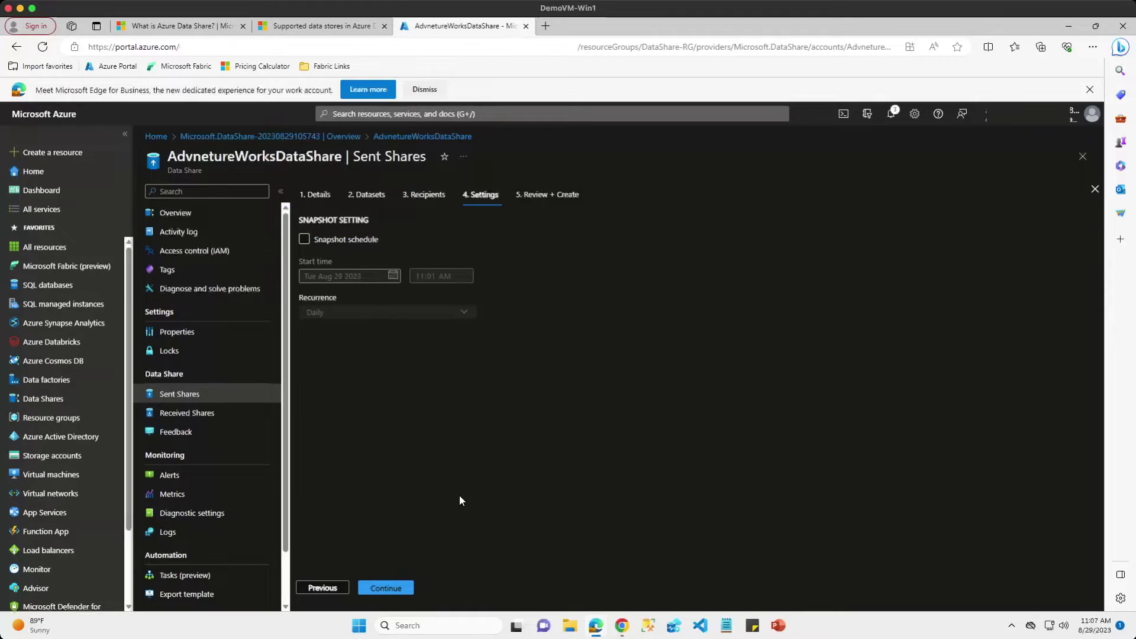
click(390, 590)
click(392, 592)
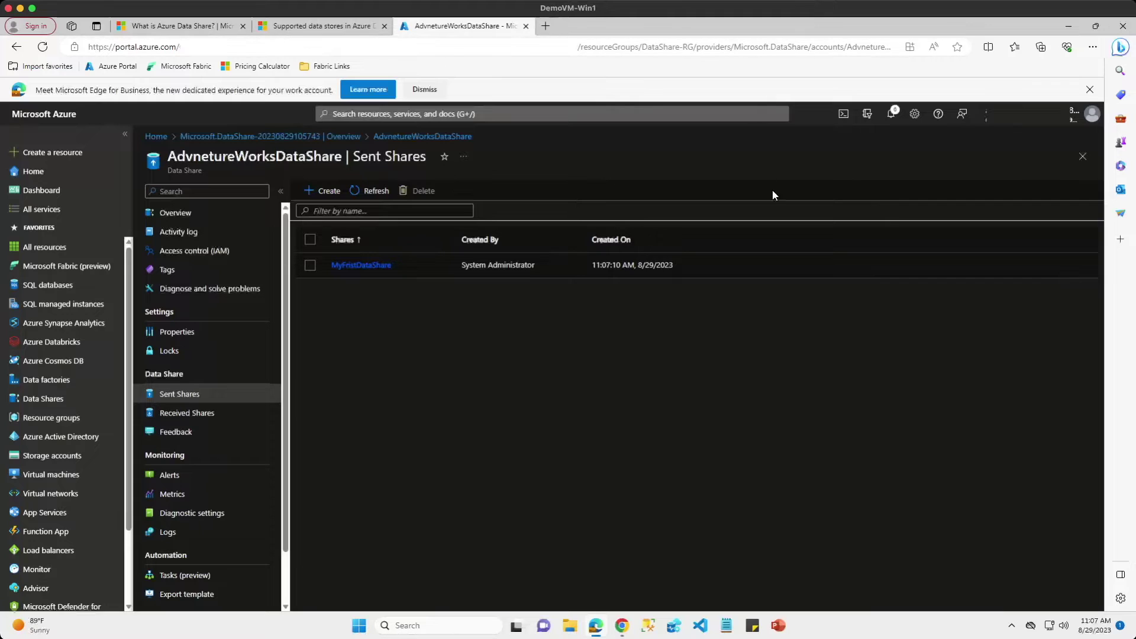
- Switch to the recipient's Outlook mailbox in Chrome, view the Azure Data Share invitation and open the MyFristDataShare invitation in the Azure portal
click(1068, 26)
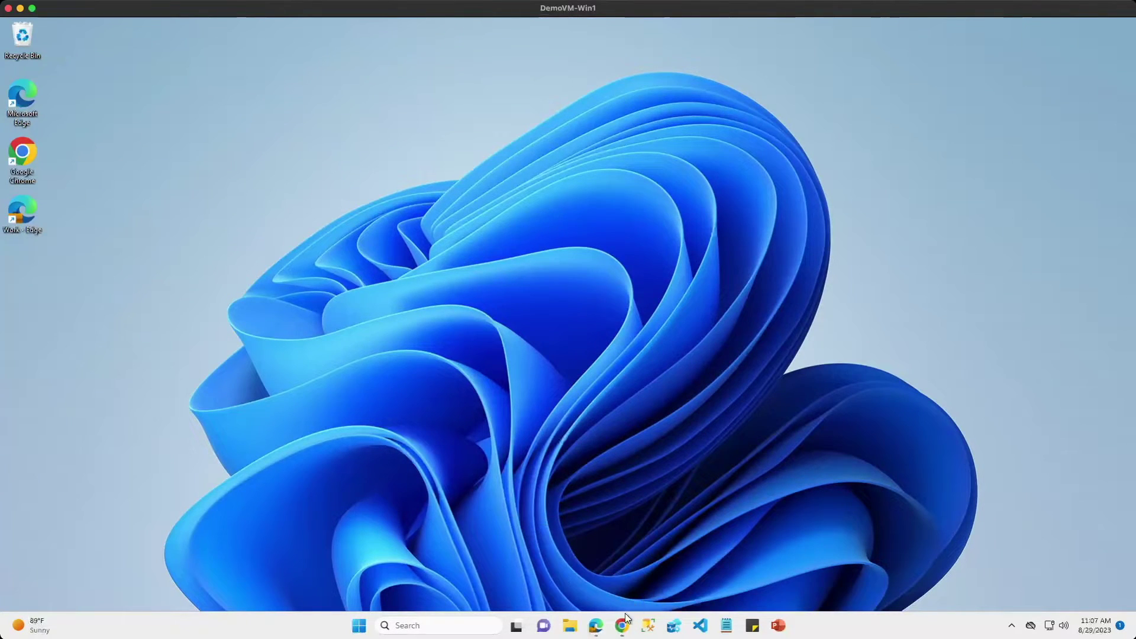
click(623, 623)
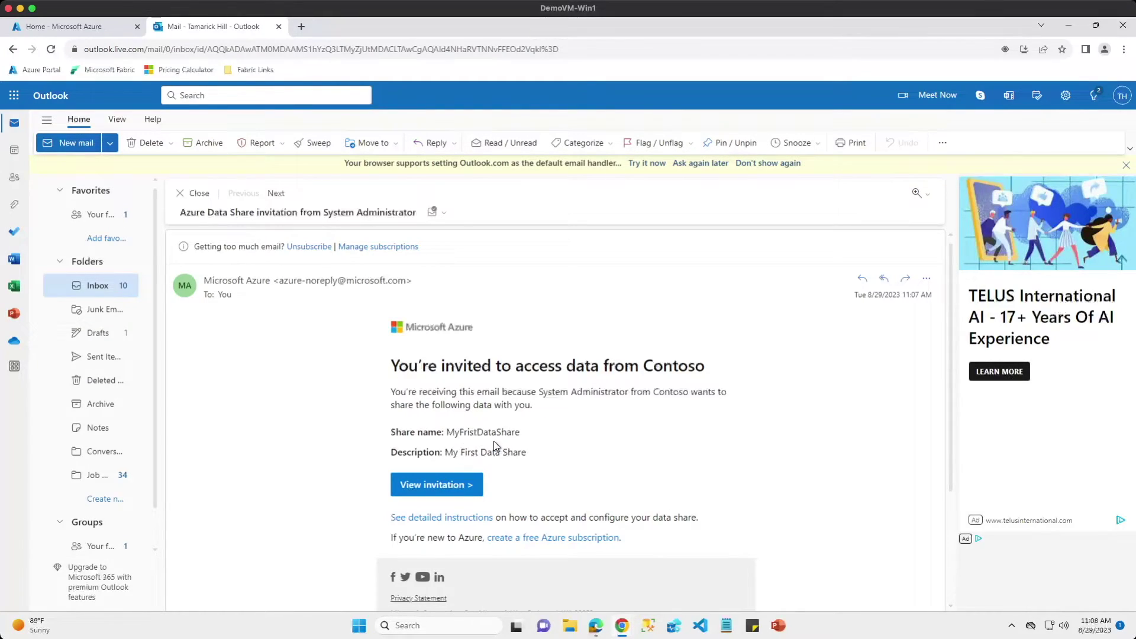
click(436, 486)
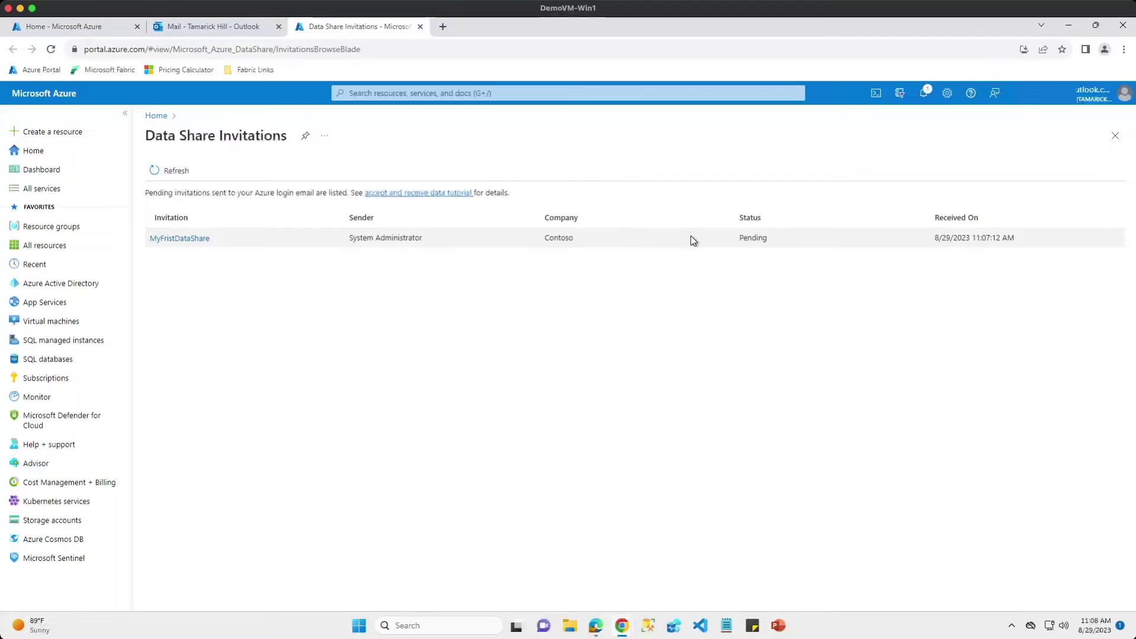
click(190, 240)
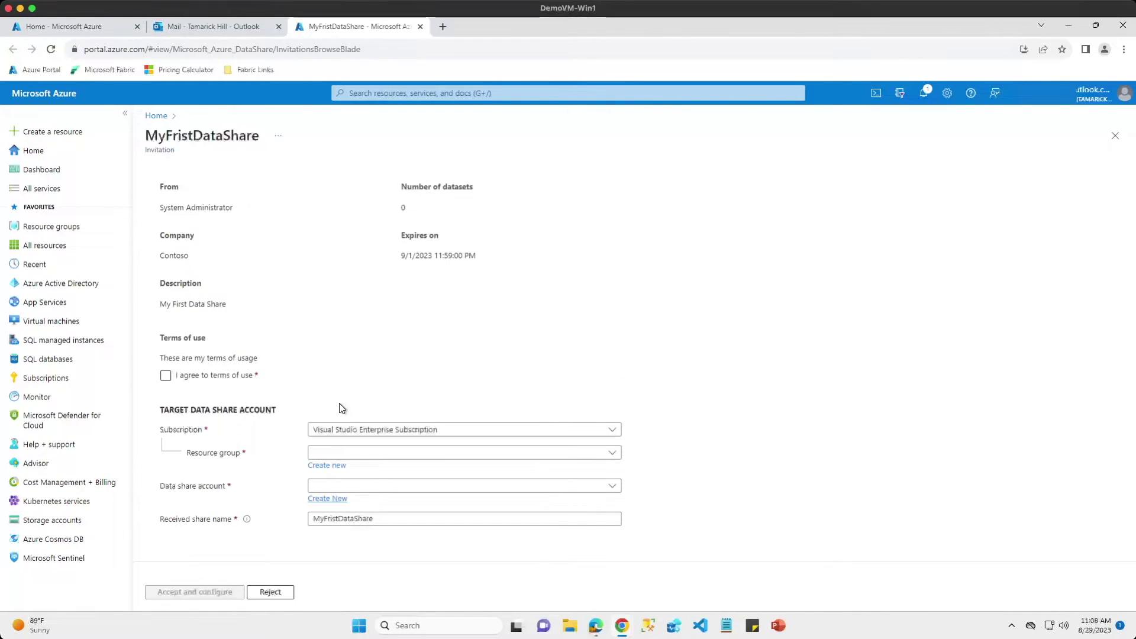
- Set the target resource group to DataShare-RG and check the available data share accounts
click(379, 458)
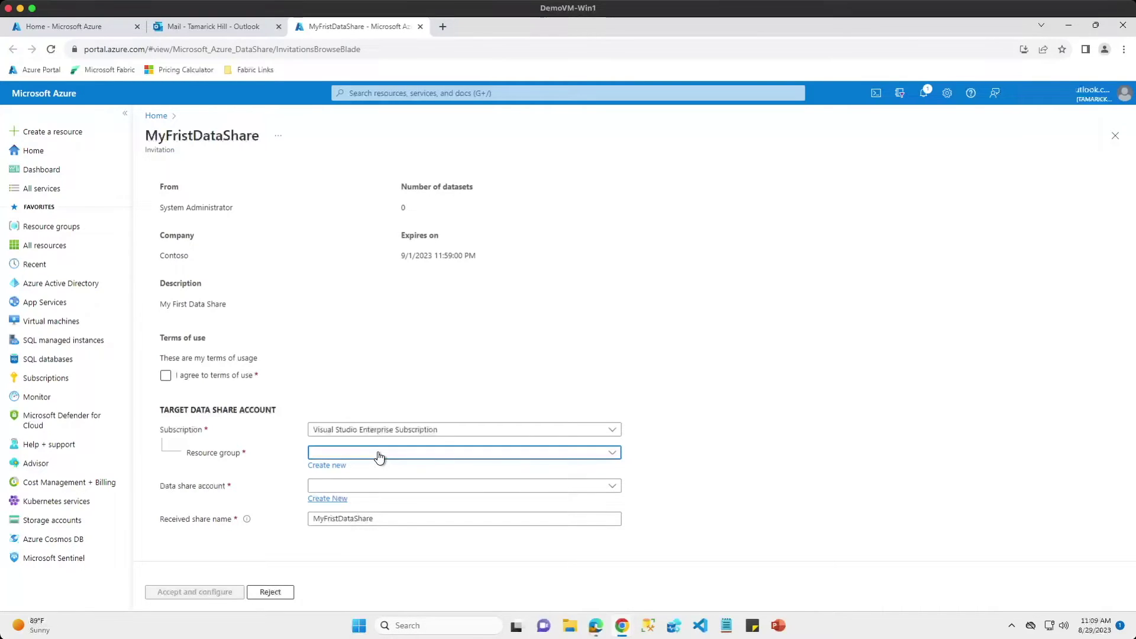
click(348, 336)
click(337, 486)
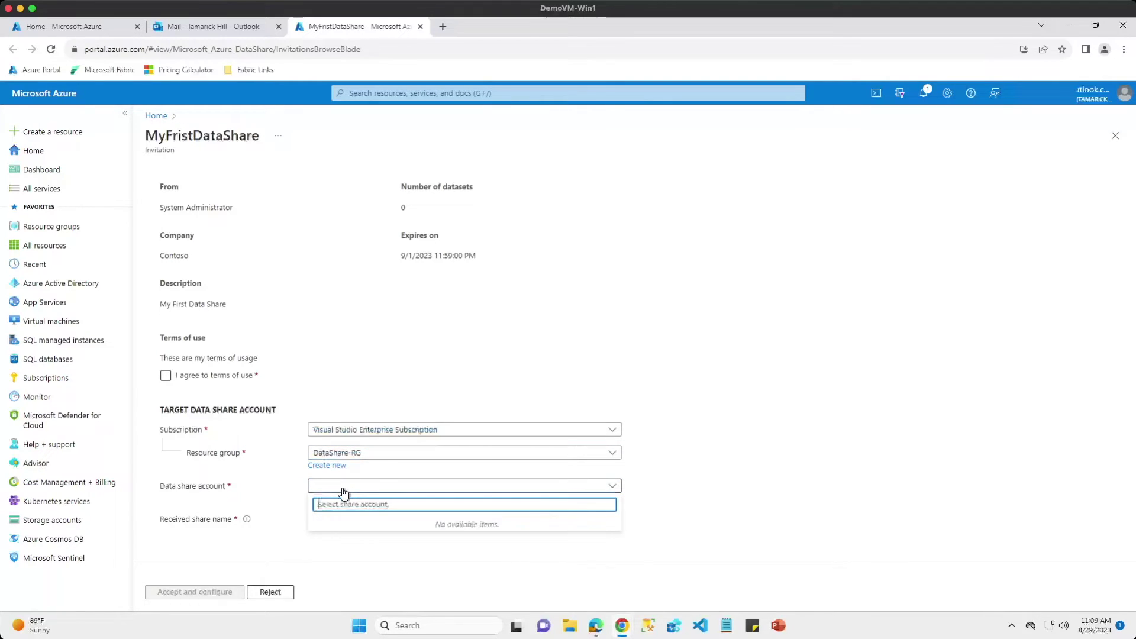
click(352, 491)
- Start a new data share account named MyNewShareAccount with South Central US as its location
click(334, 501)
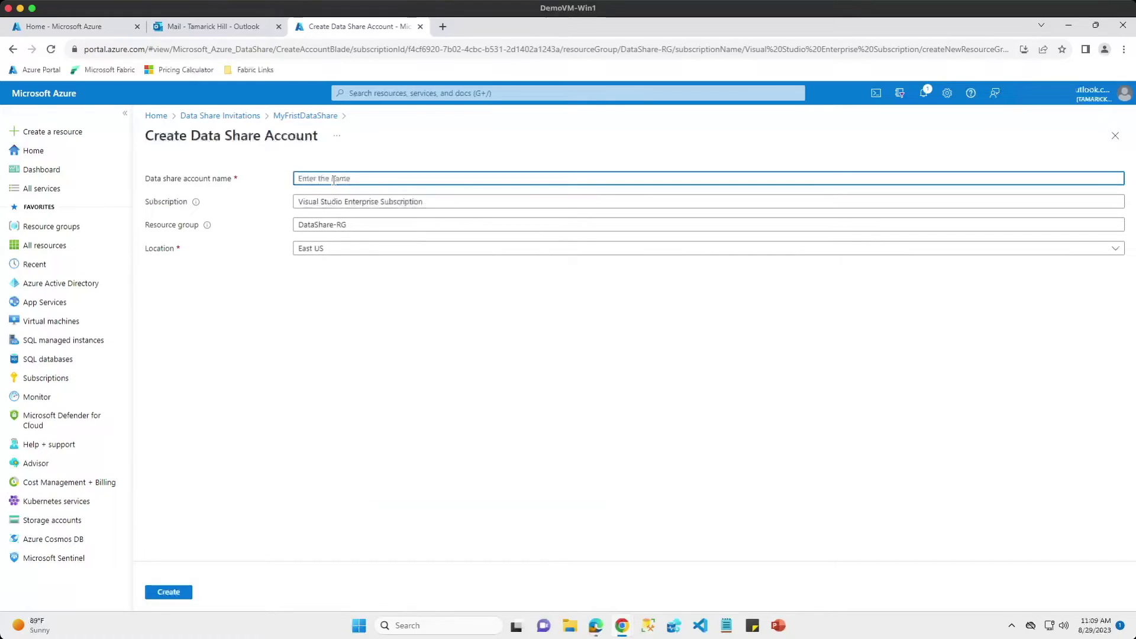
text(M)
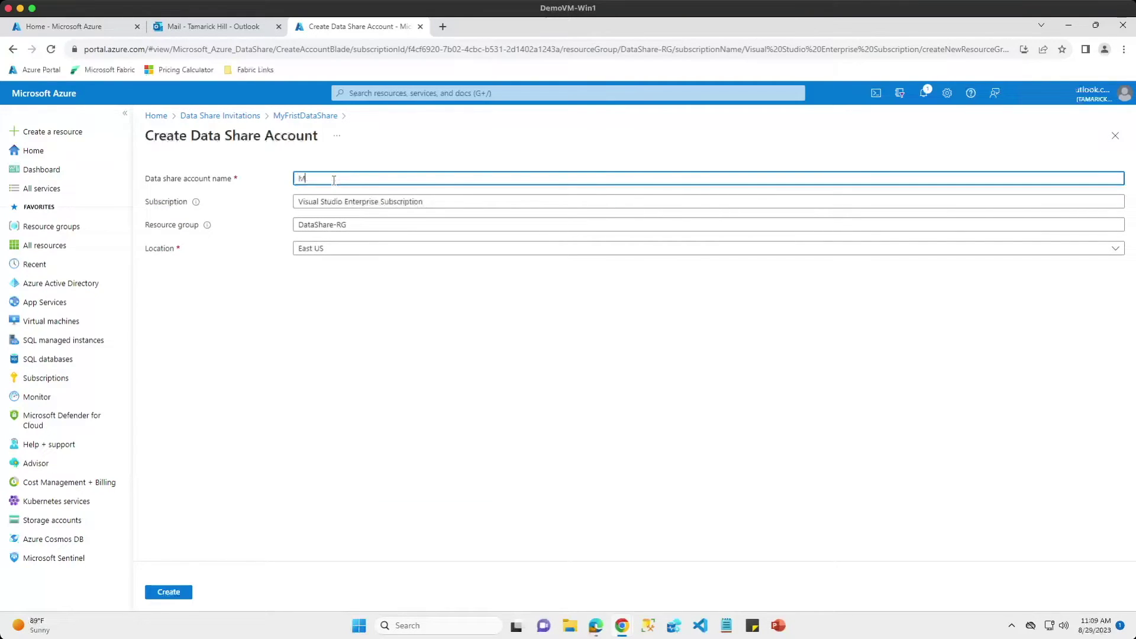
text(yNewShareAccount)
click(320, 250)
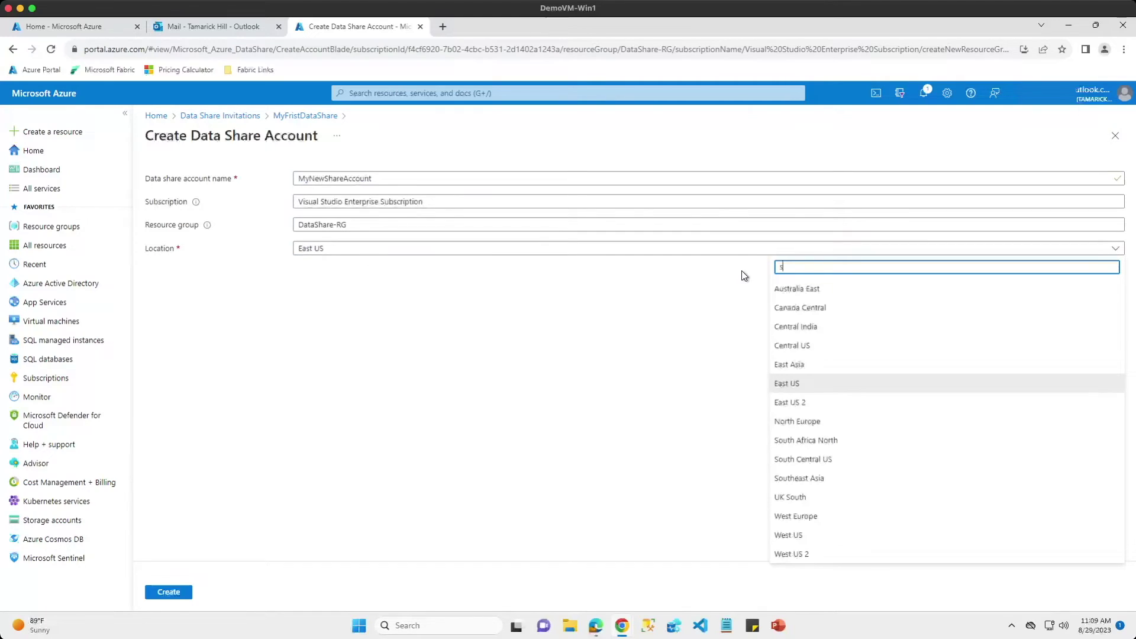
text(southc)
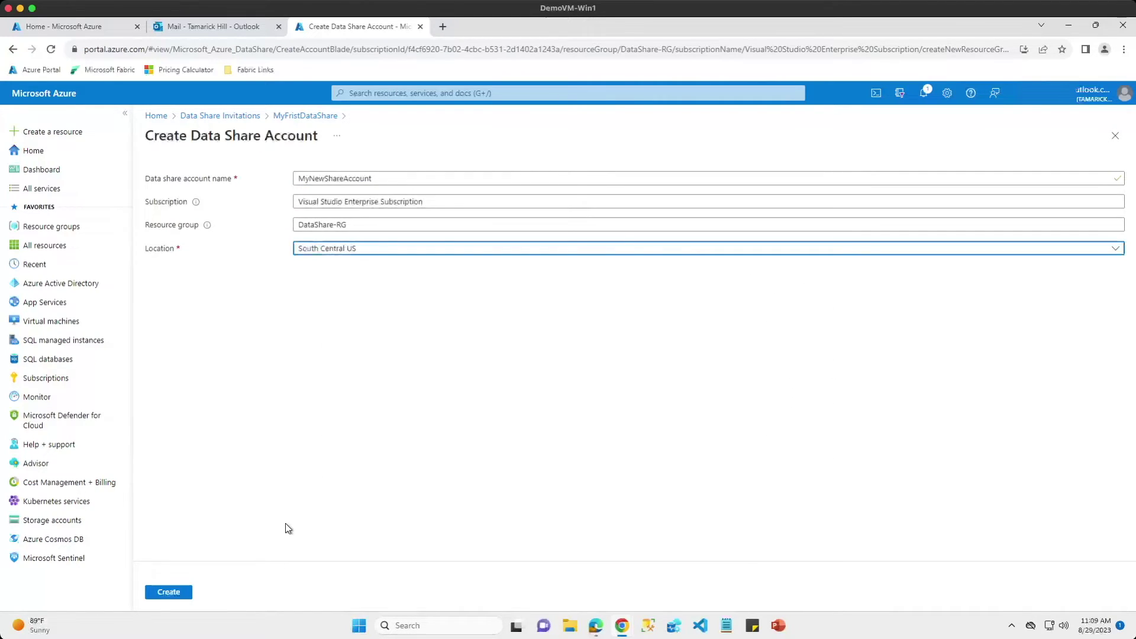
- Create the data share account and accept the MyFristDataShare invitation, agreeing to its terms of use
click(179, 592)
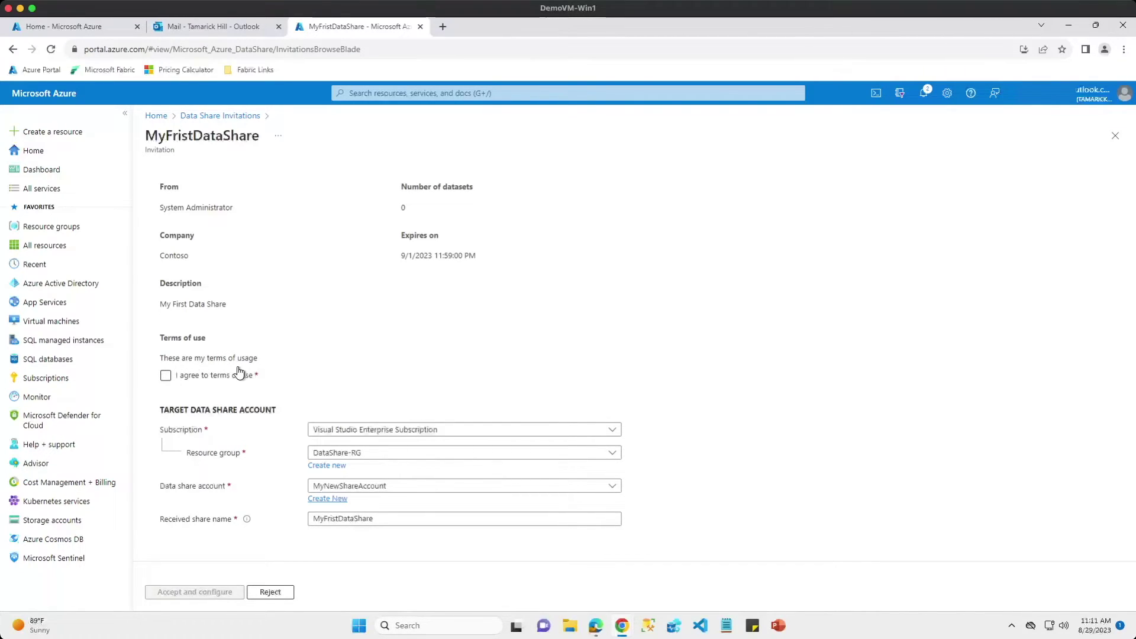
click(166, 376)
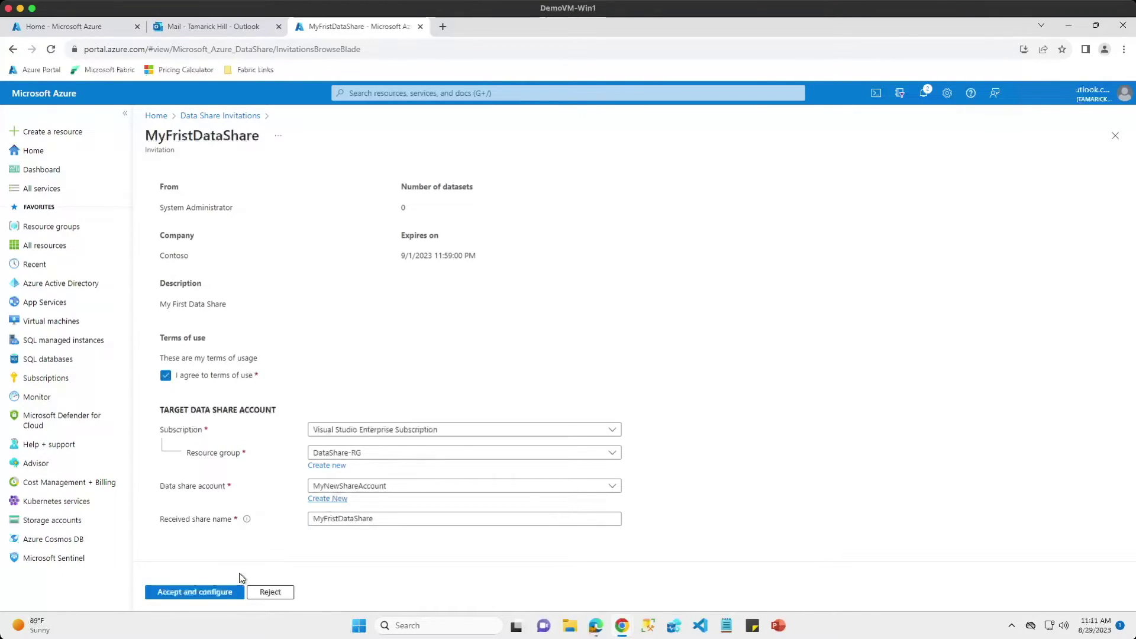
click(220, 593)
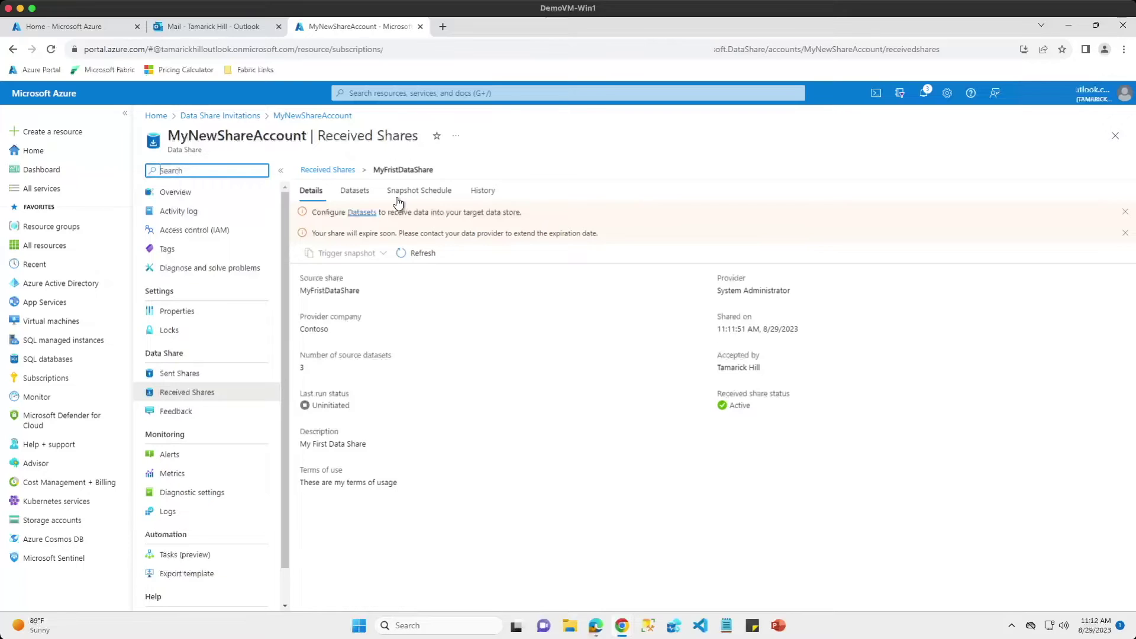
- Start mapping the received Customer and CustomerAddress datasets to a target of type Azure SQL Database
click(360, 195)
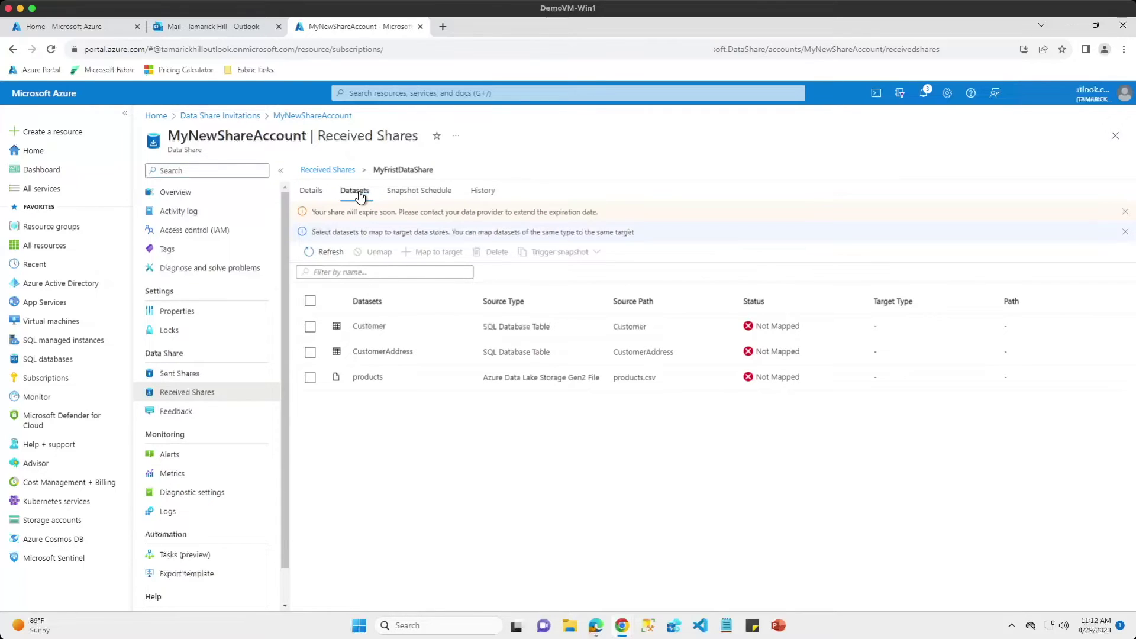
click(311, 327)
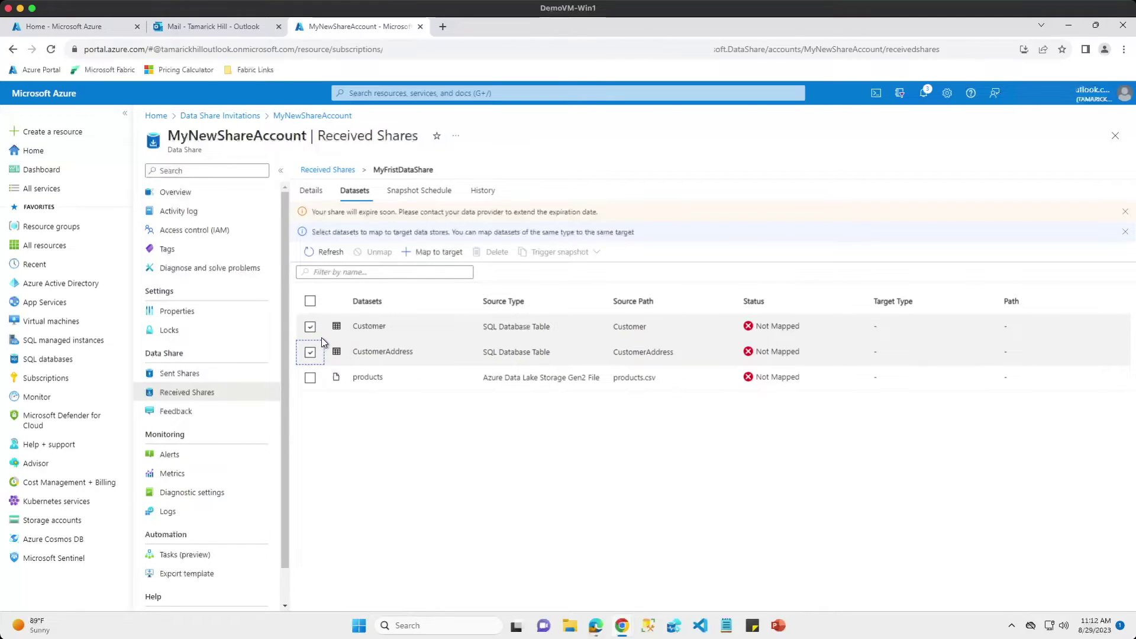
click(427, 253)
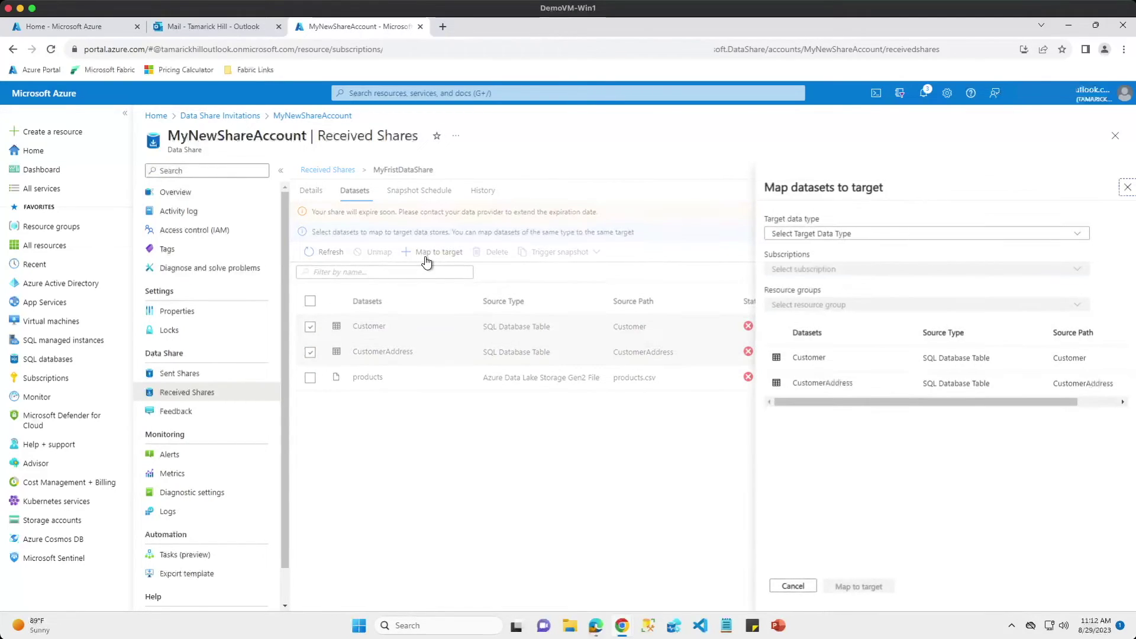
click(851, 242)
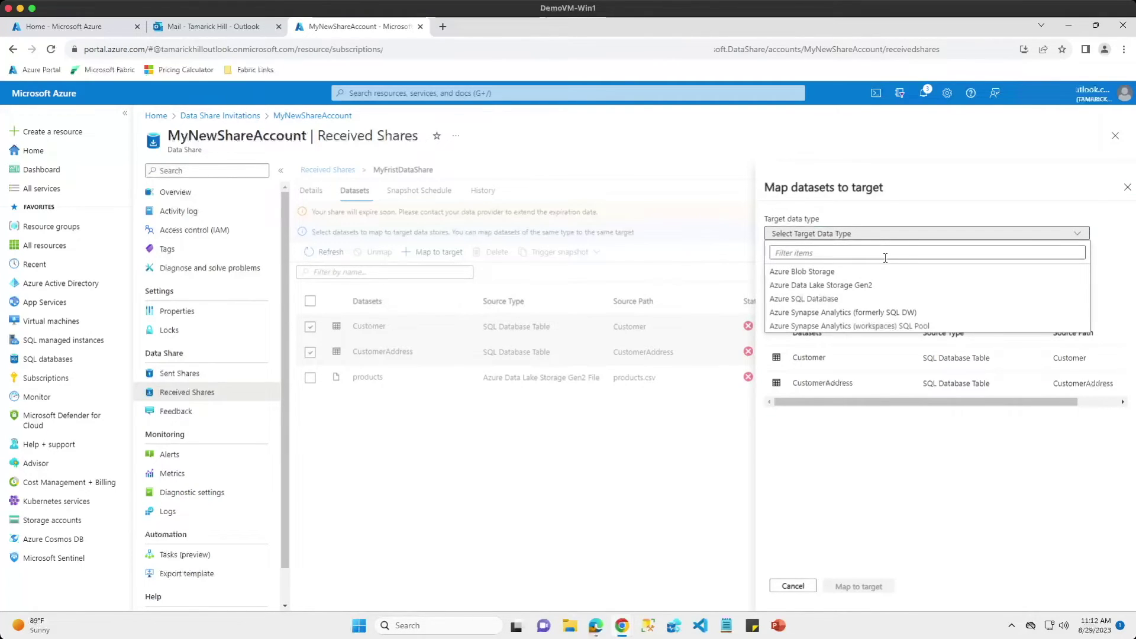
click(855, 297)
- Set the mapping target to Visual Studio Enterprise Subscription, resource group DataShare-RG, SQL server azuredatasharedemo and database CustomerDB
click(854, 273)
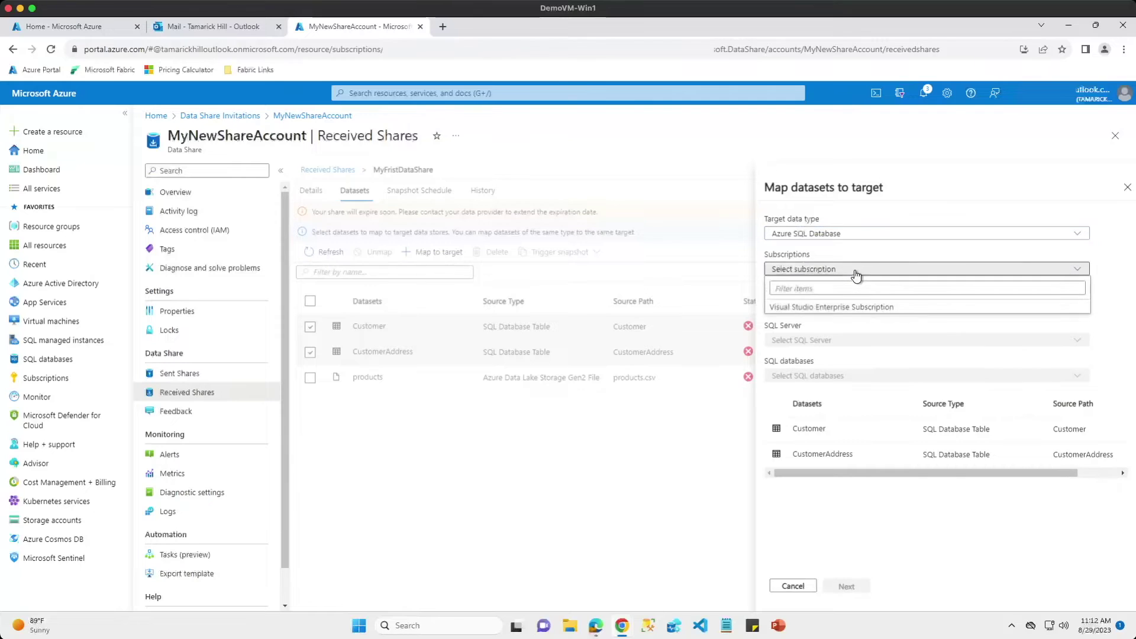
click(852, 306)
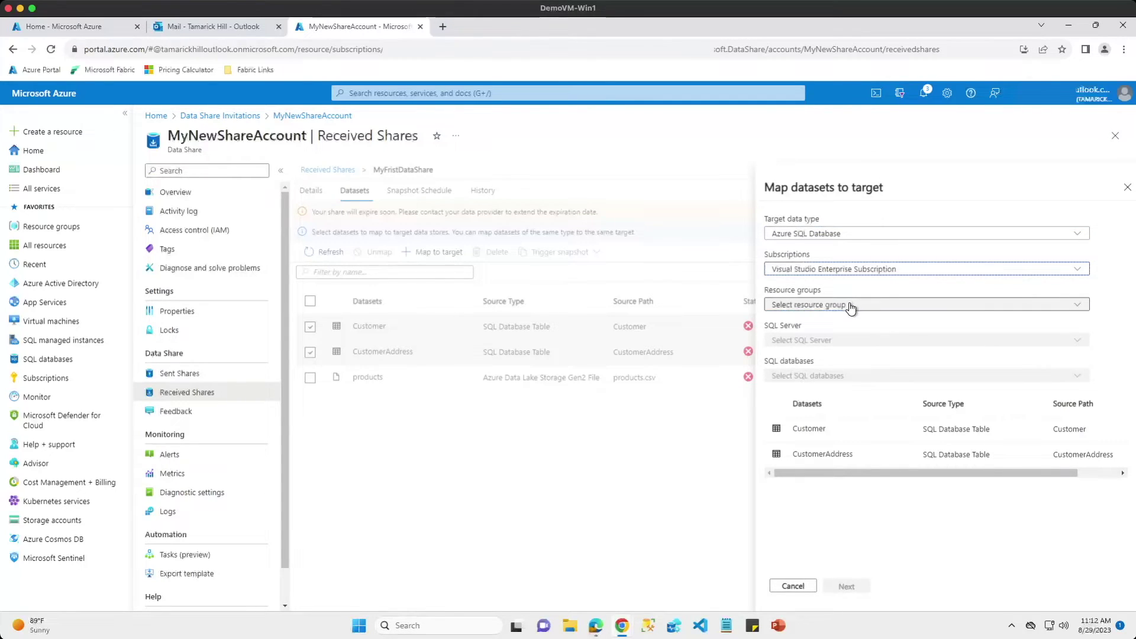
click(850, 305)
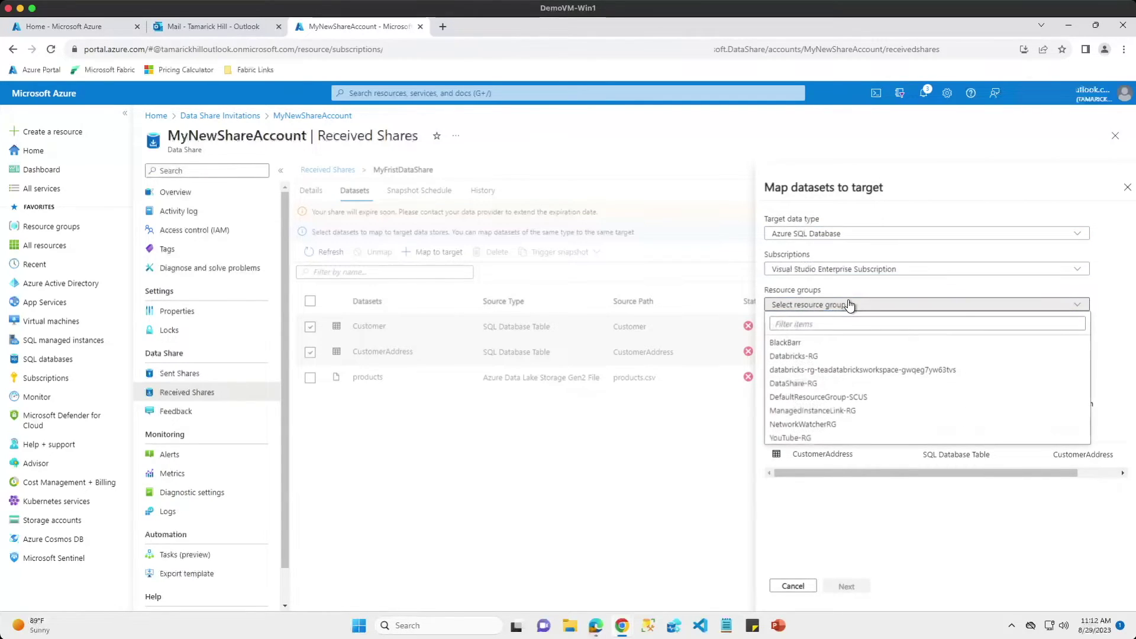
click(799, 384)
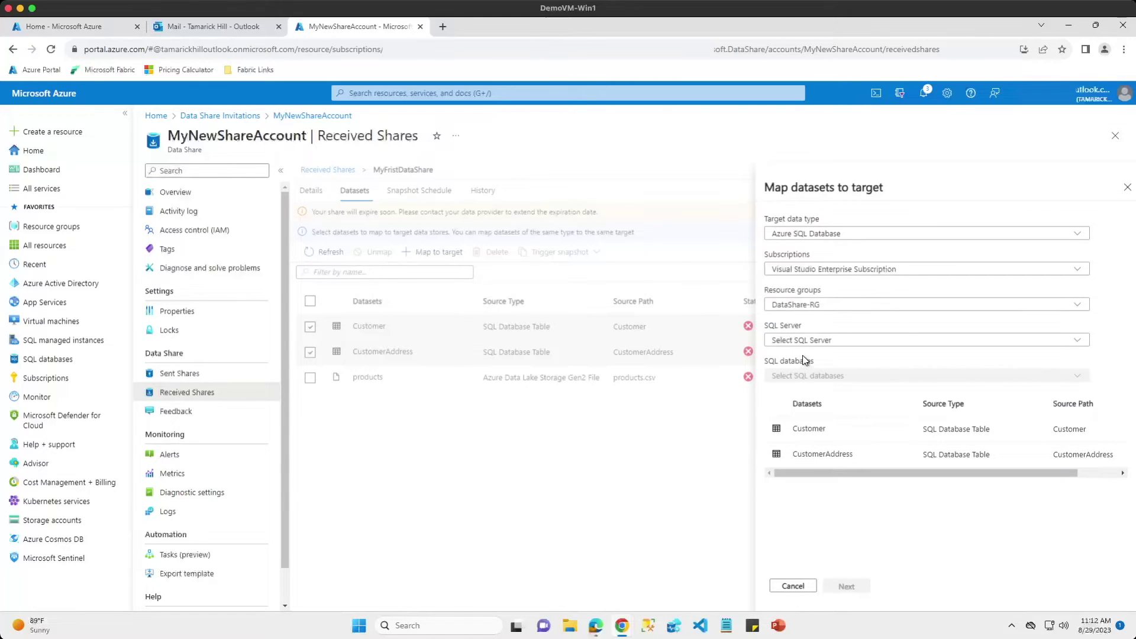
click(811, 350)
click(816, 376)
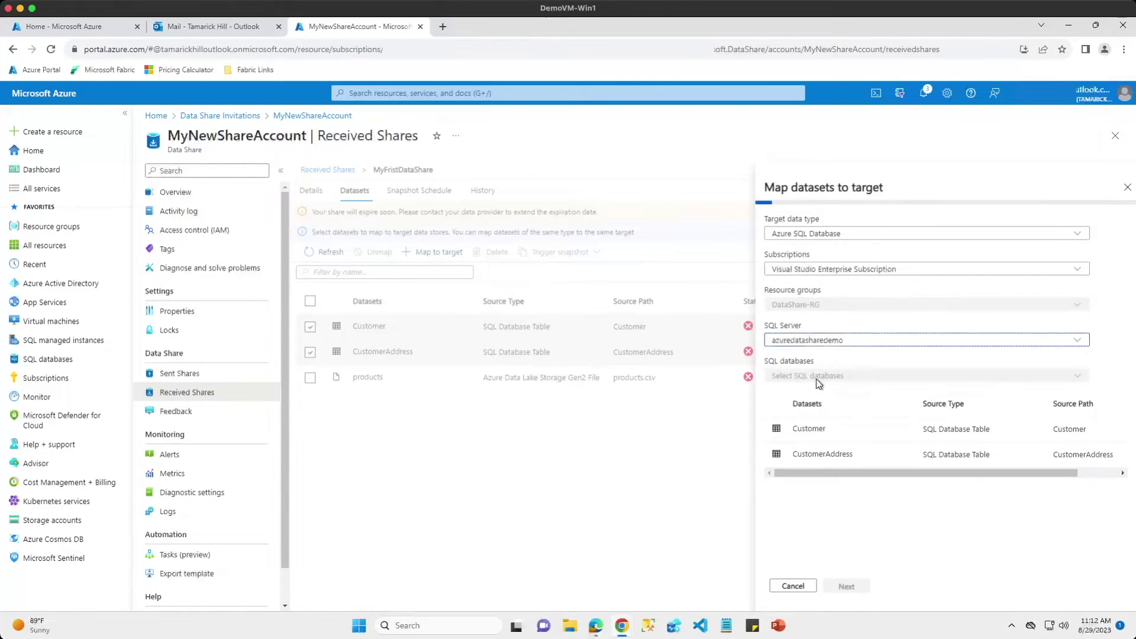
click(831, 376)
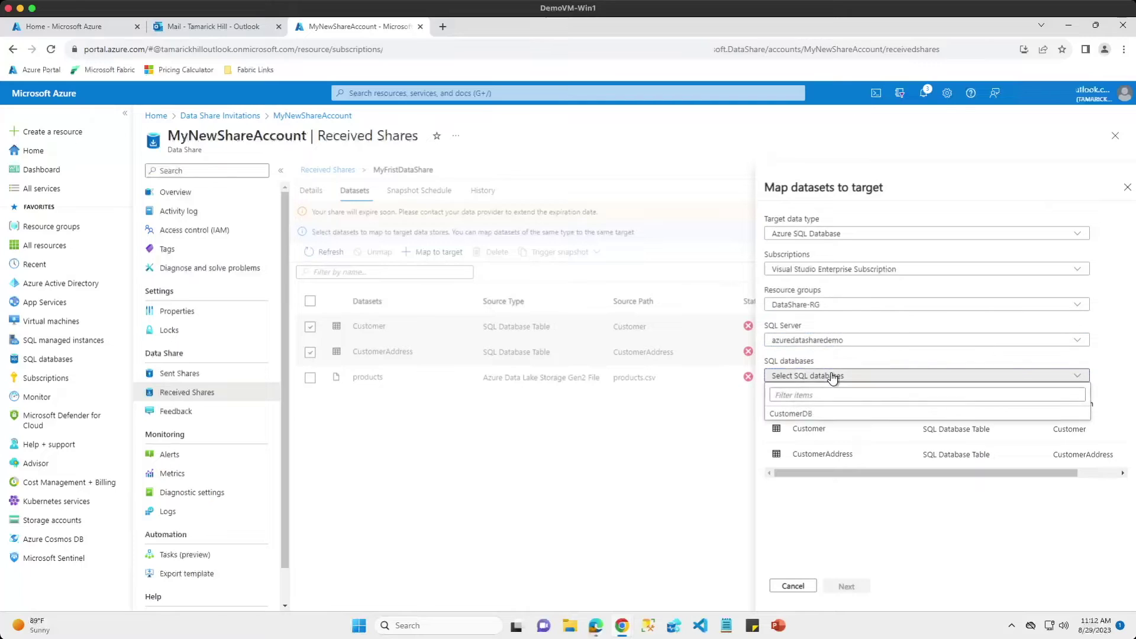
click(810, 413)
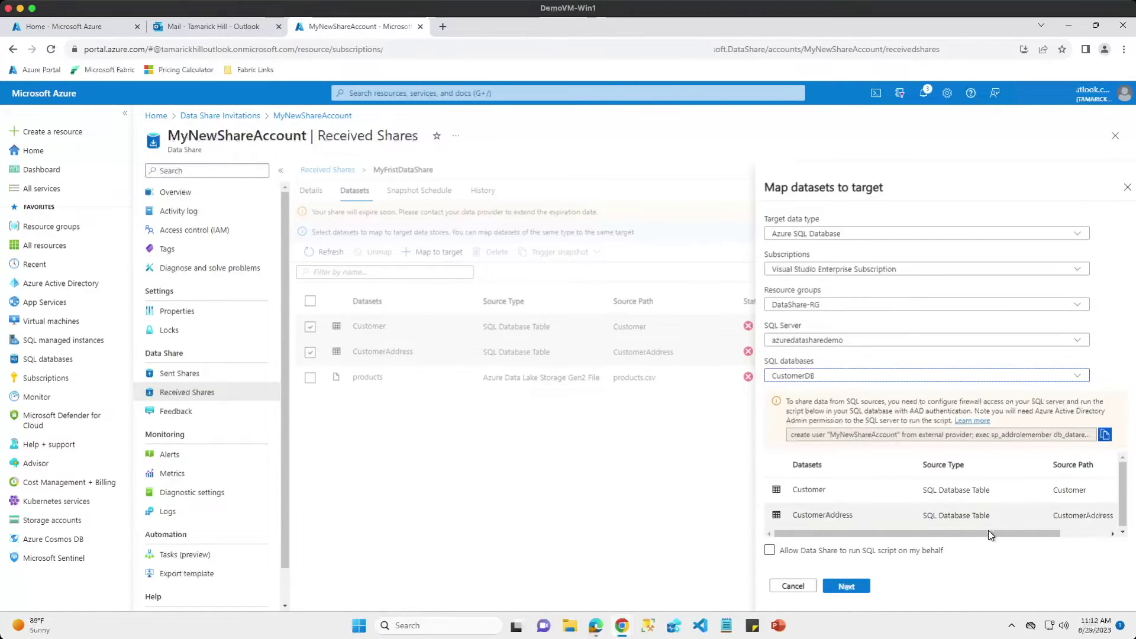
- Allow Data Share to run the SQL script and map both tables to the target, keeping the dbo schema and the default table names
drag(988, 531, 1049, 530)
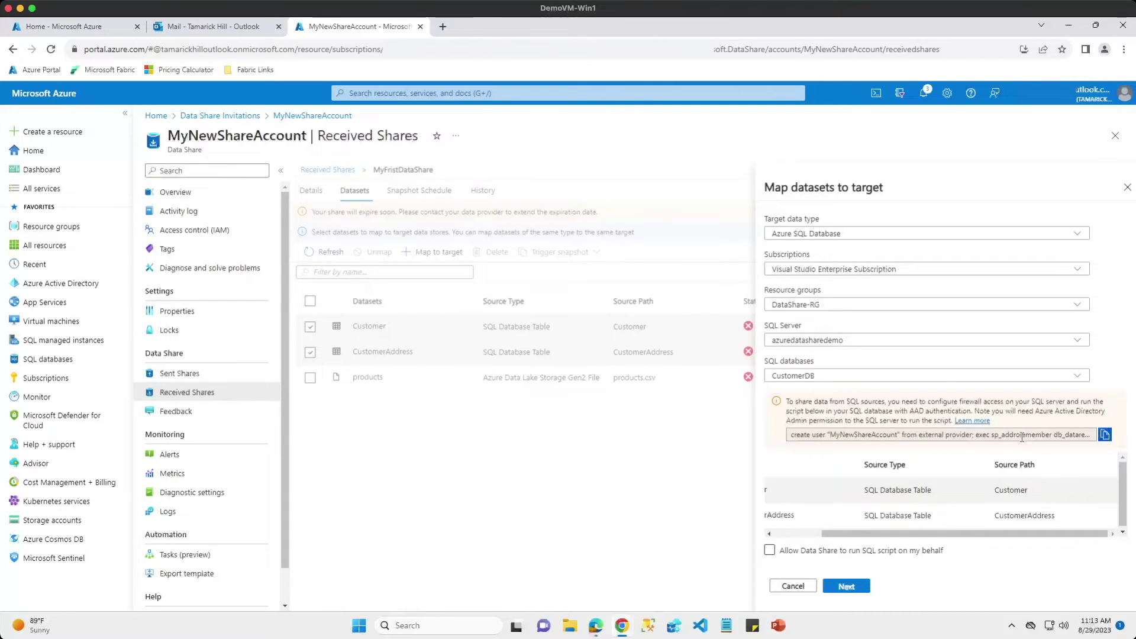
drag(963, 527, 767, 535)
click(769, 552)
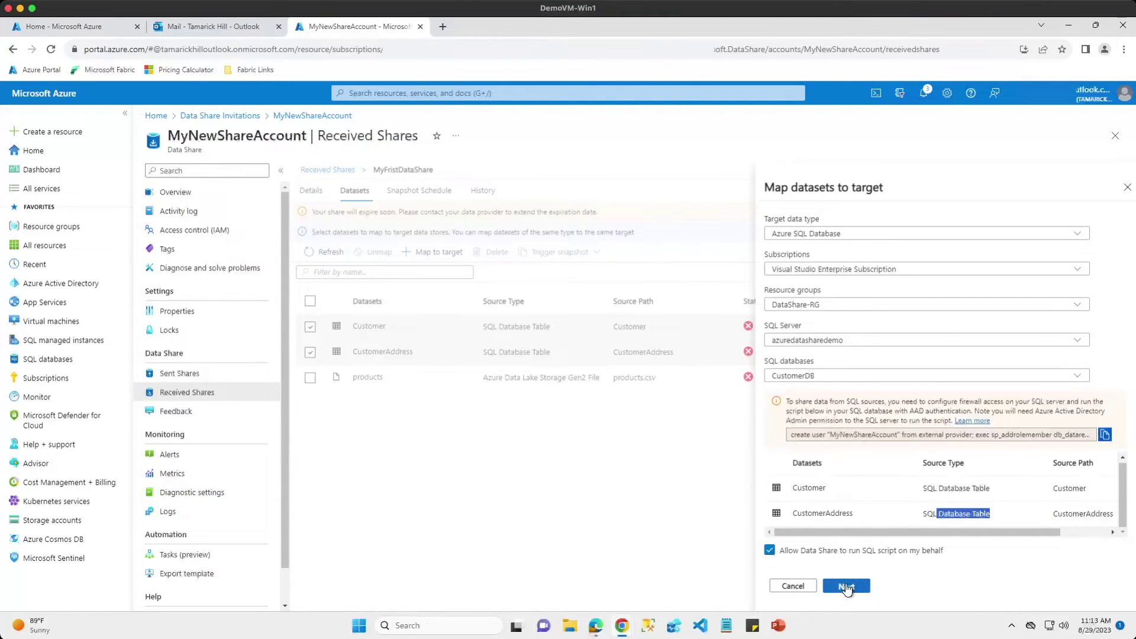
click(846, 587)
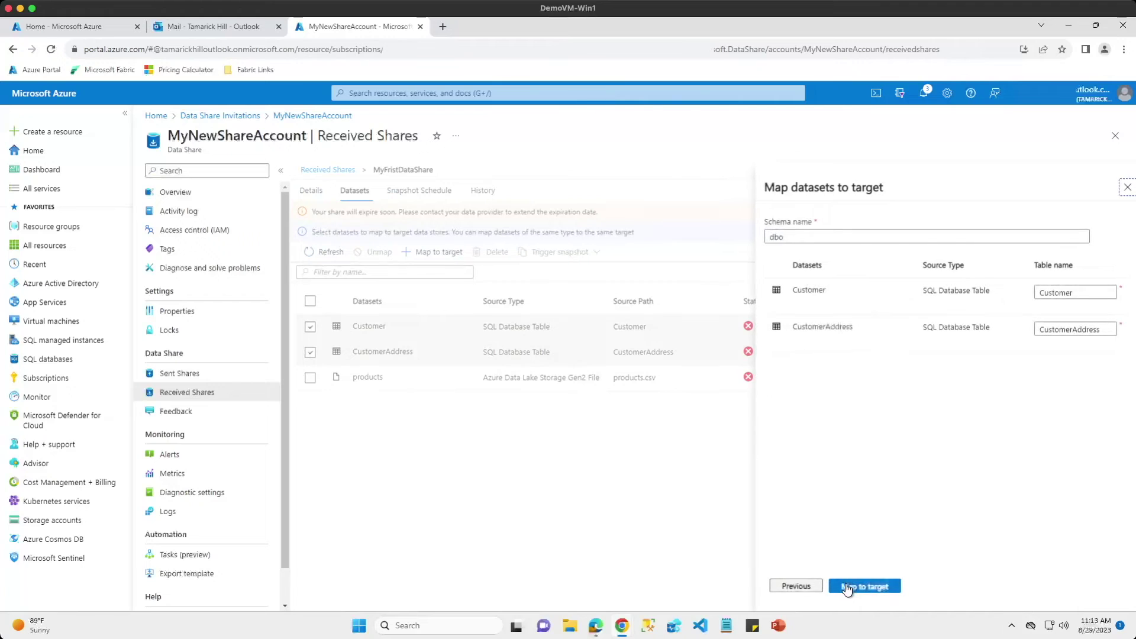
click(1090, 292)
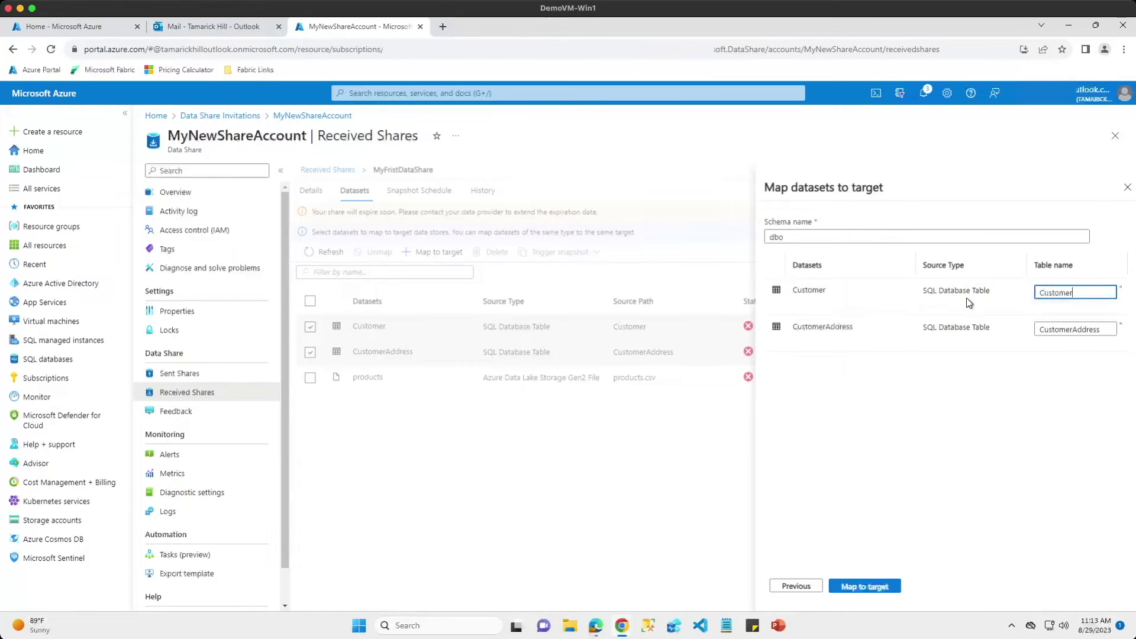
click(878, 586)
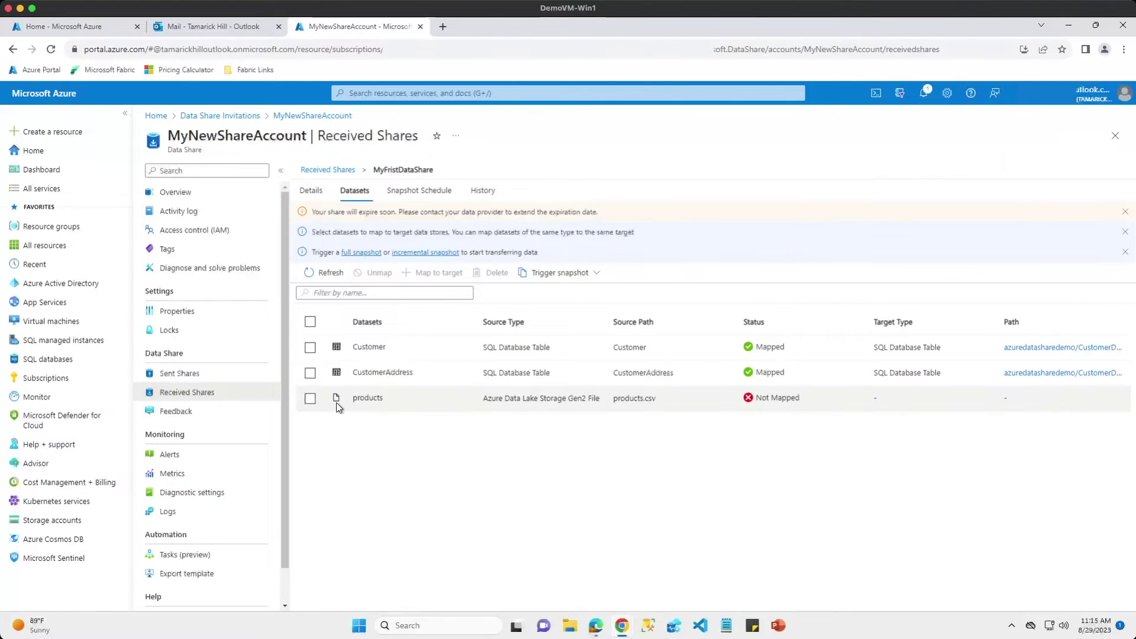
- Start mapping the products dataset to a target of type Azure Data Lake Storage Gen2
click(310, 398)
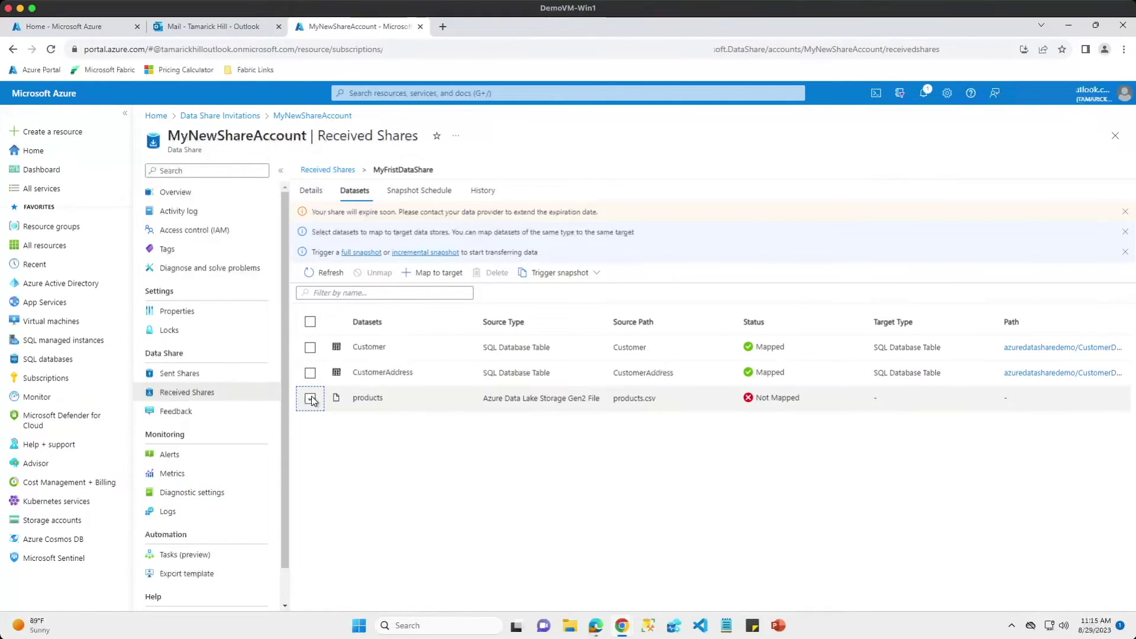
click(435, 273)
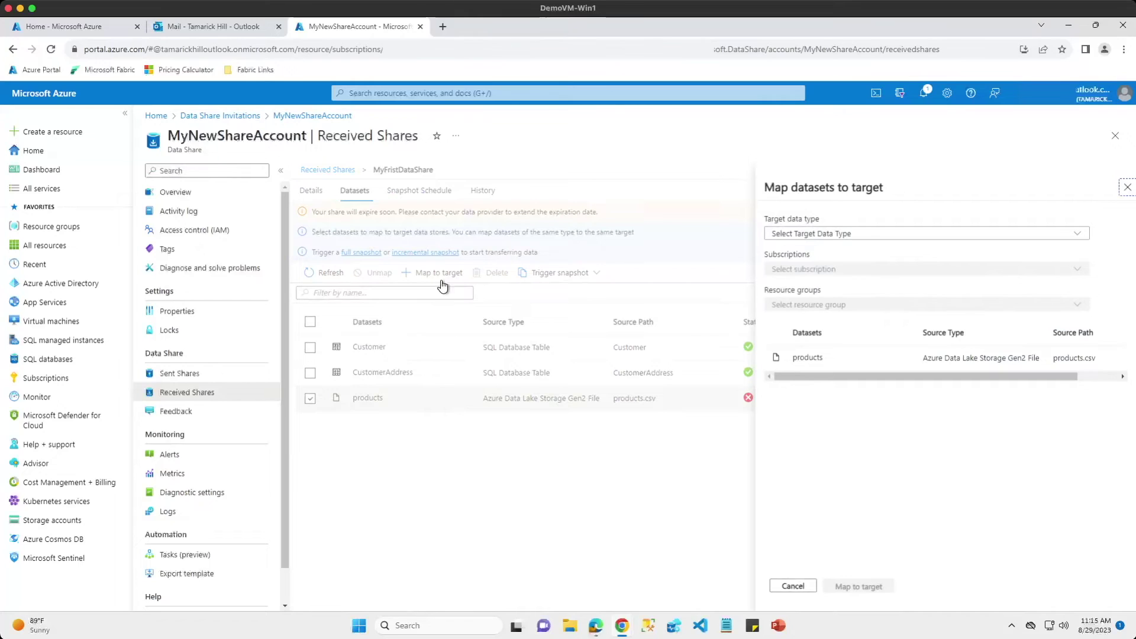
click(852, 234)
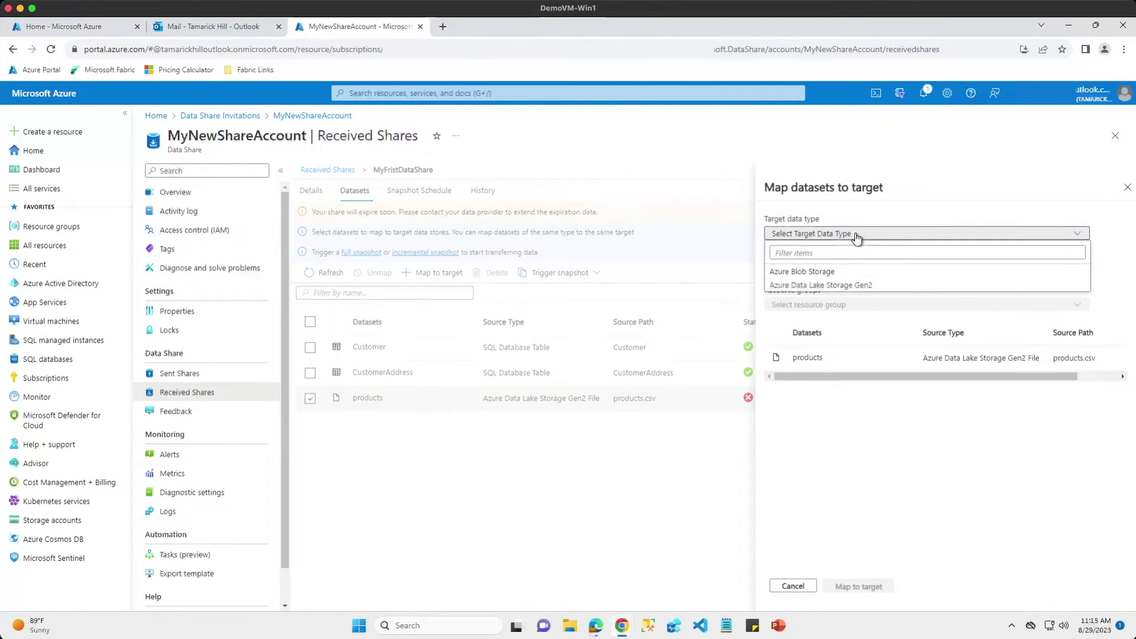
click(851, 285)
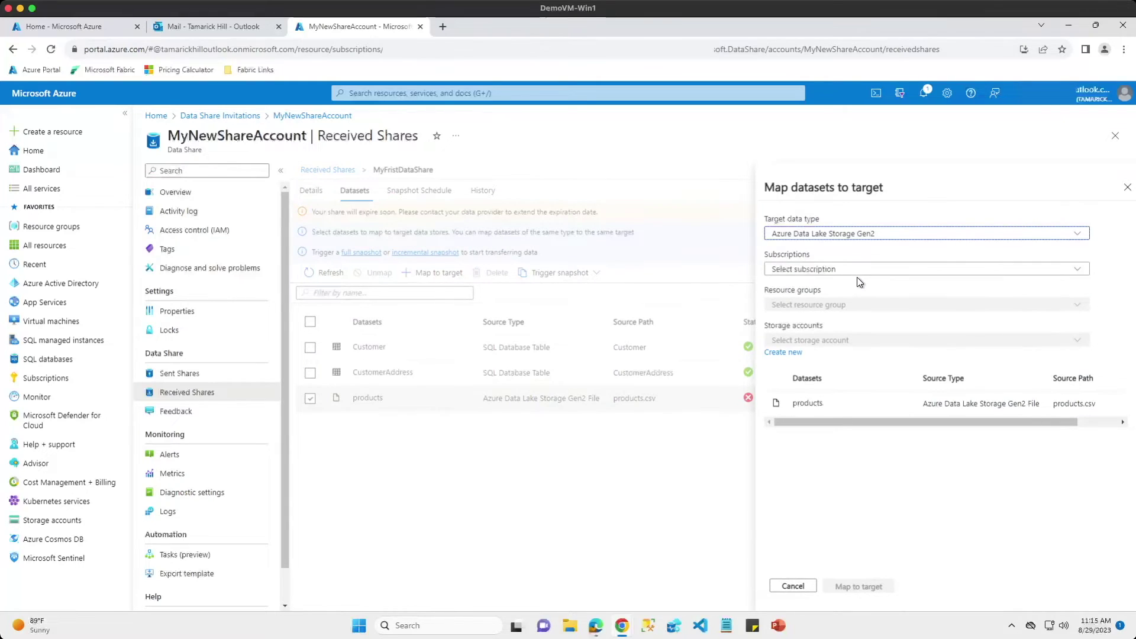
- Set the products target to Visual Studio Enterprise Subscription, resource group DataShare-RG and storage account datasharestorageaccount
click(852, 269)
click(850, 308)
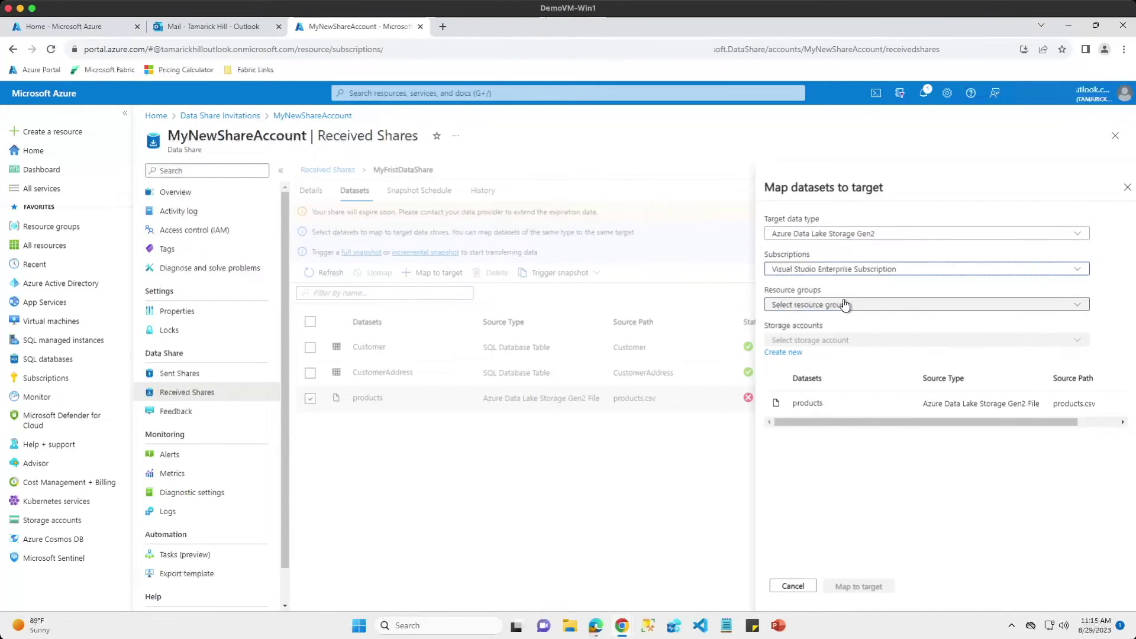
click(843, 305)
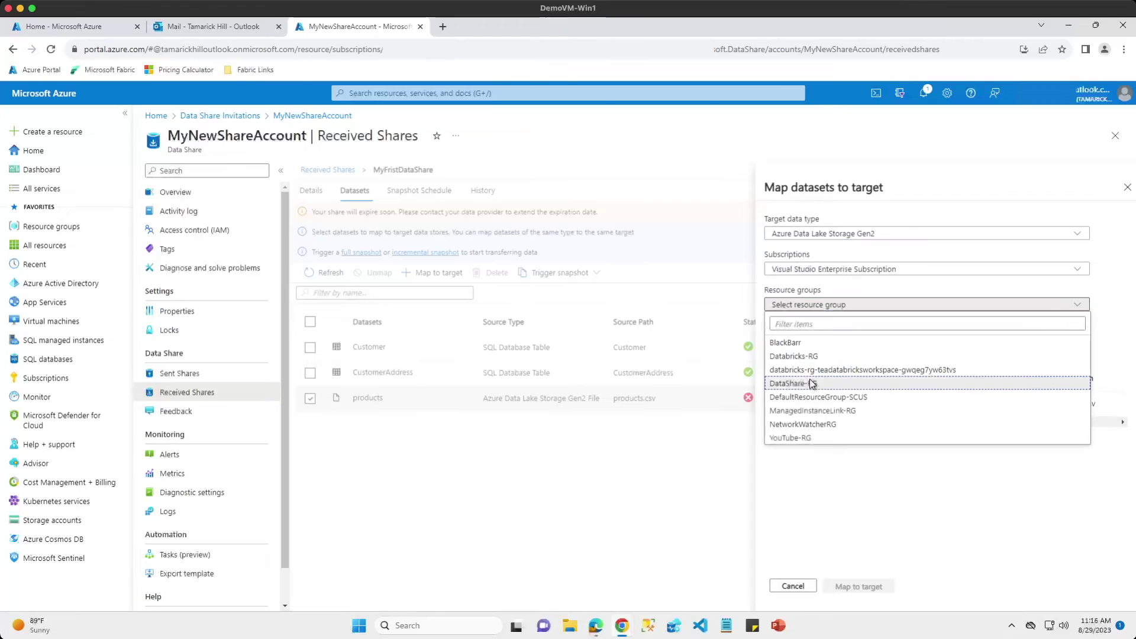
click(812, 383)
click(825, 346)
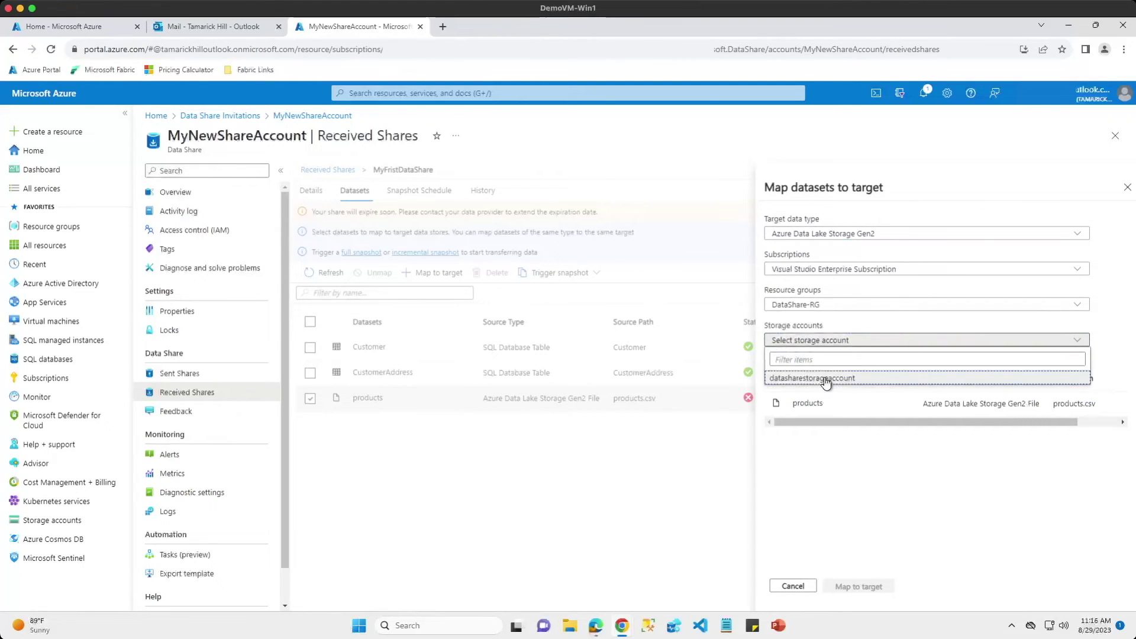
click(826, 375)
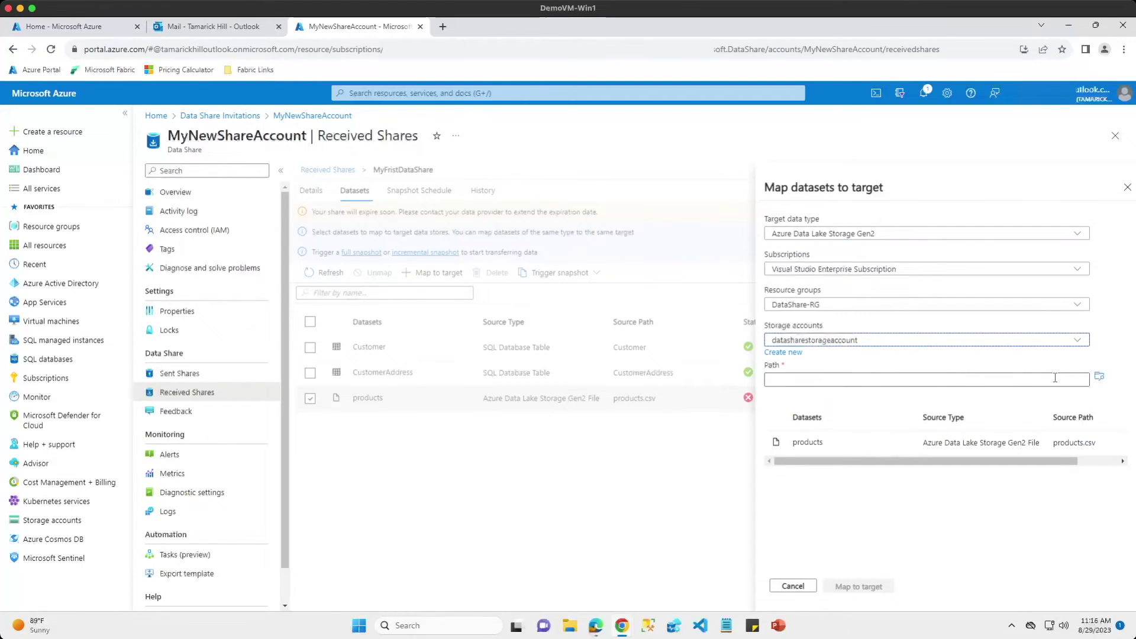
- Choose the products container as the target path and map the products dataset to it
click(1098, 376)
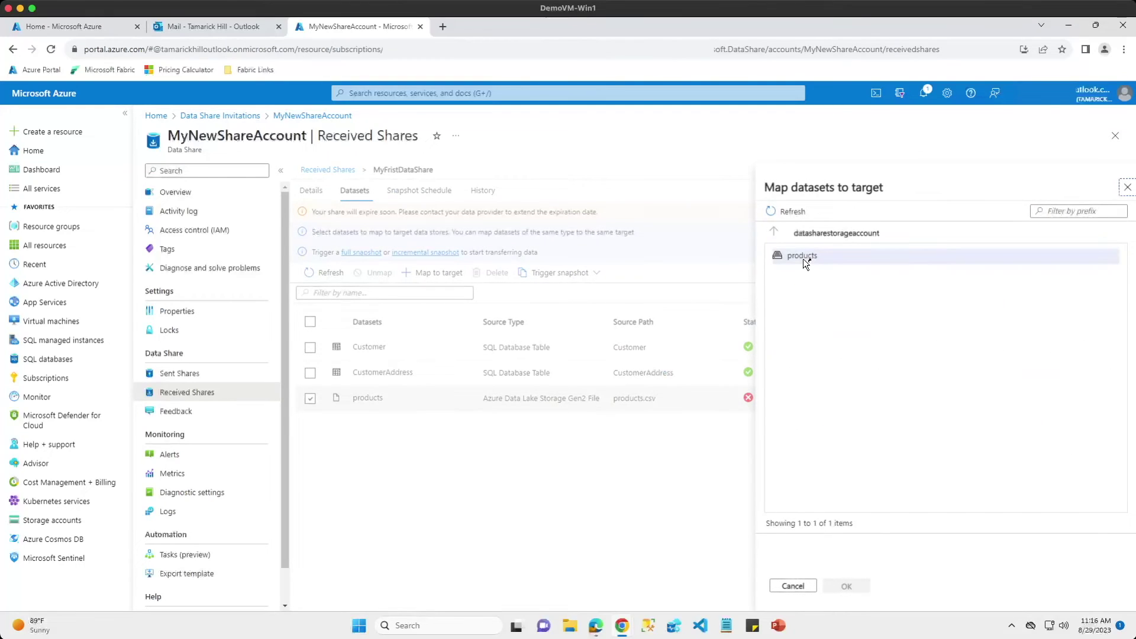
double_click(803, 258)
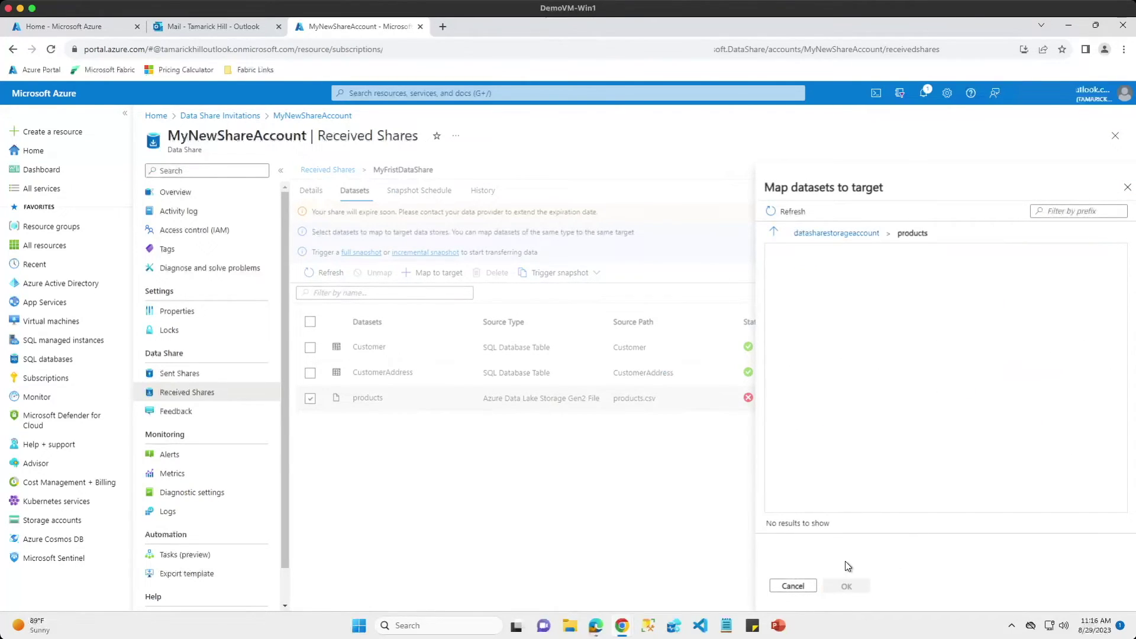
click(835, 233)
click(803, 258)
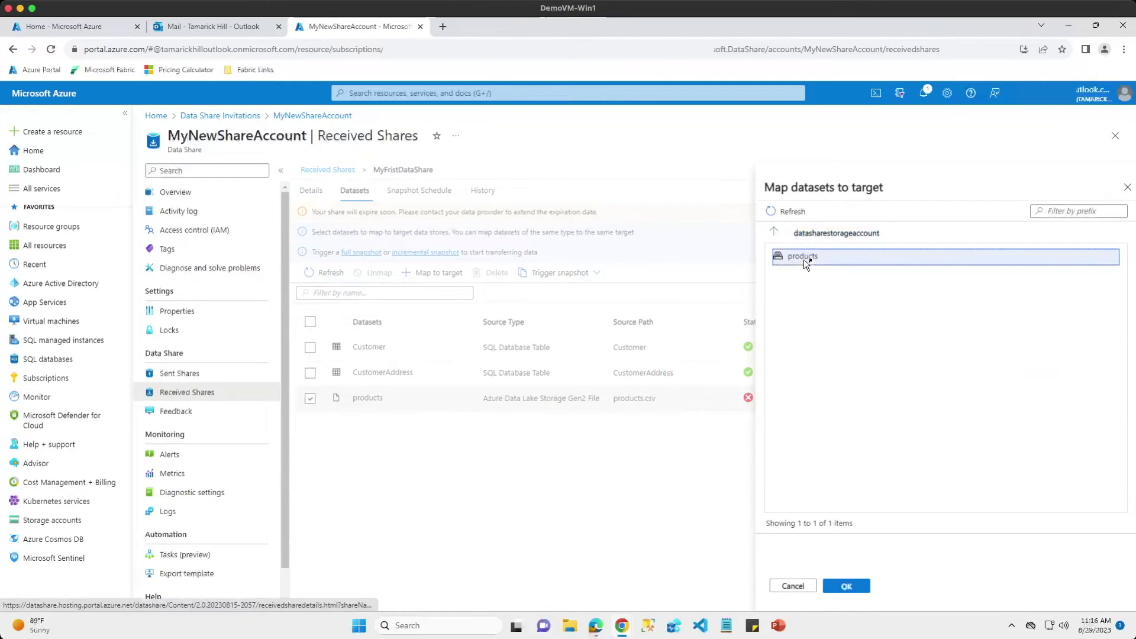
click(847, 586)
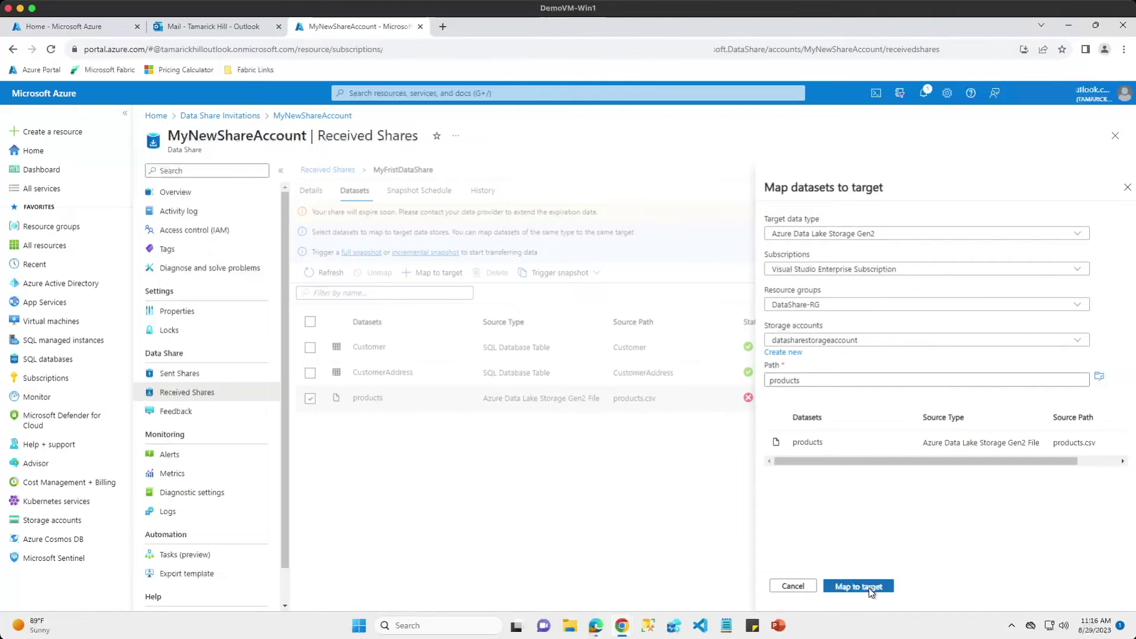
click(871, 589)
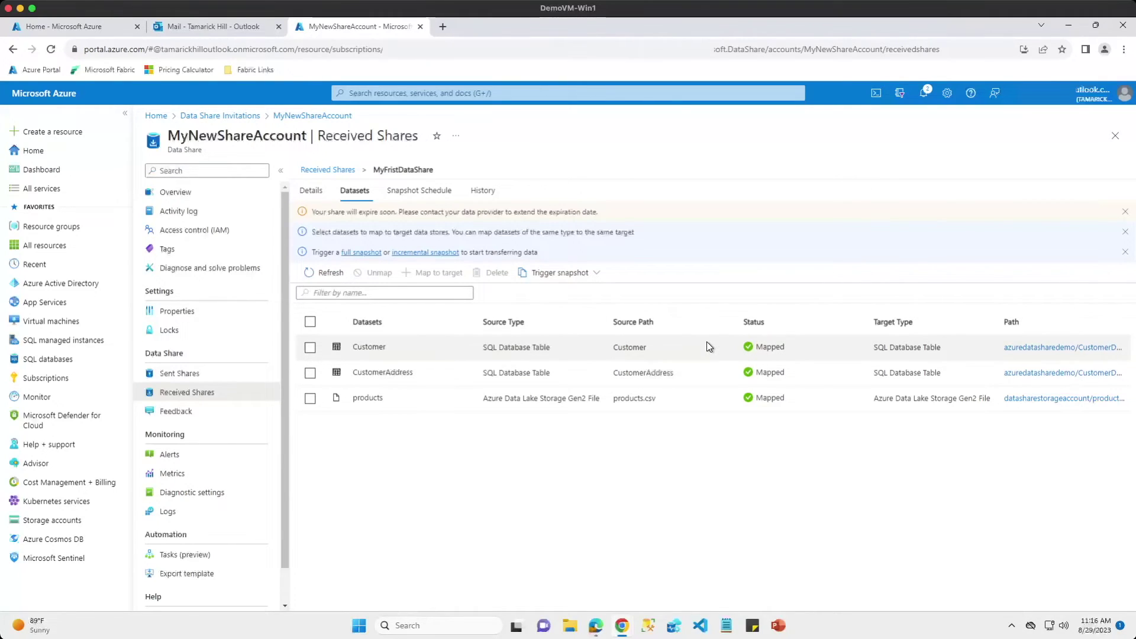
- Trigger a full copy snapshot of the received share and view its snapshot history
click(594, 278)
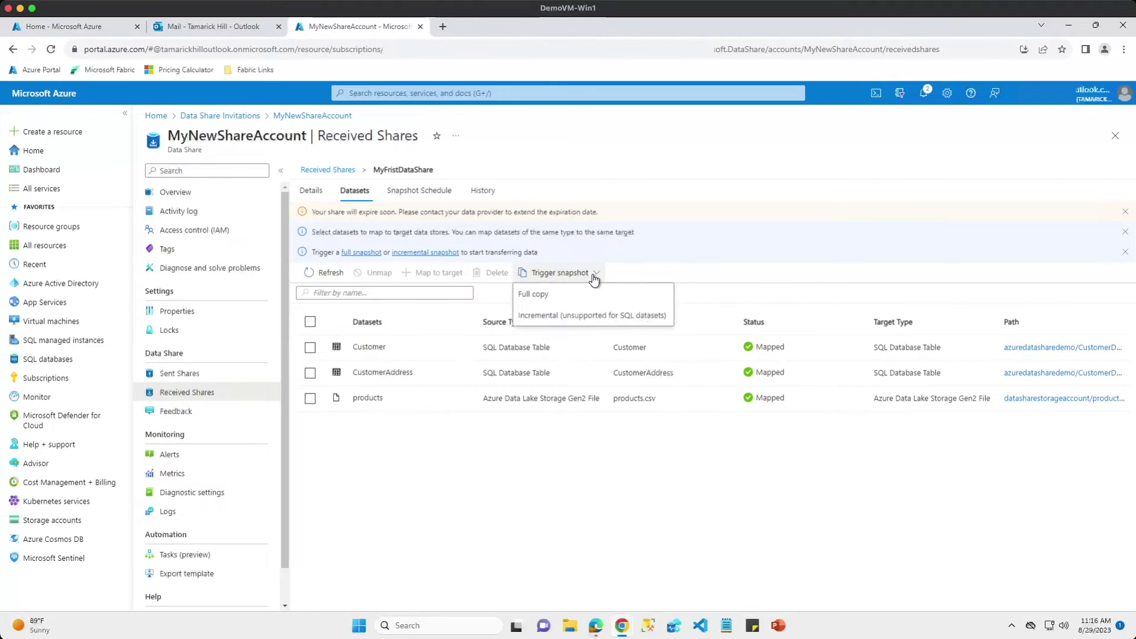
click(532, 294)
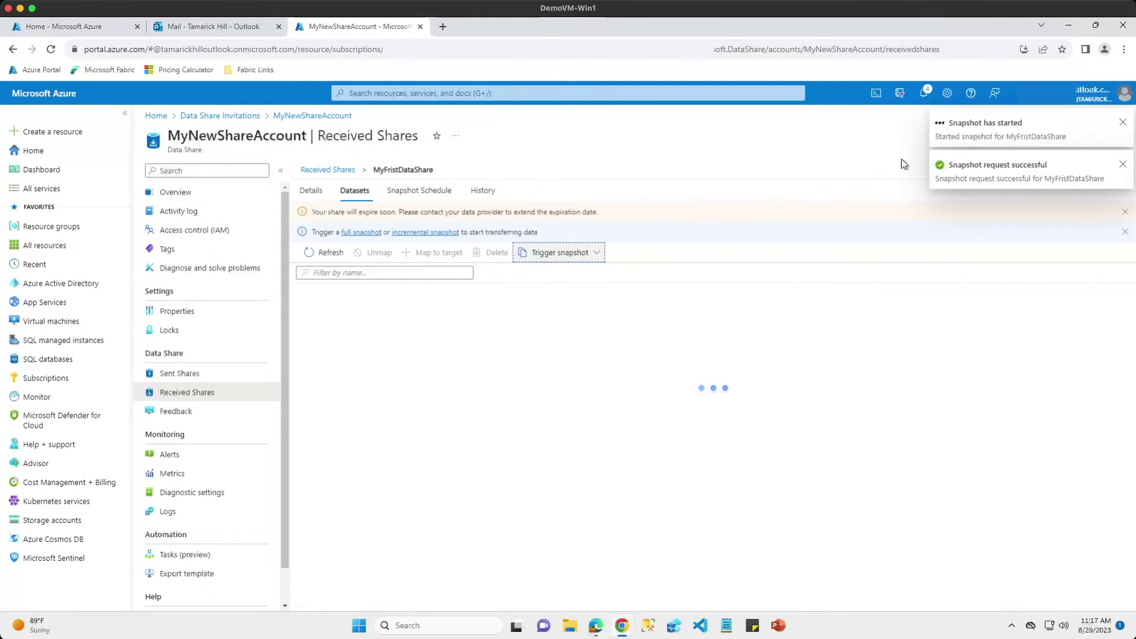
click(489, 192)
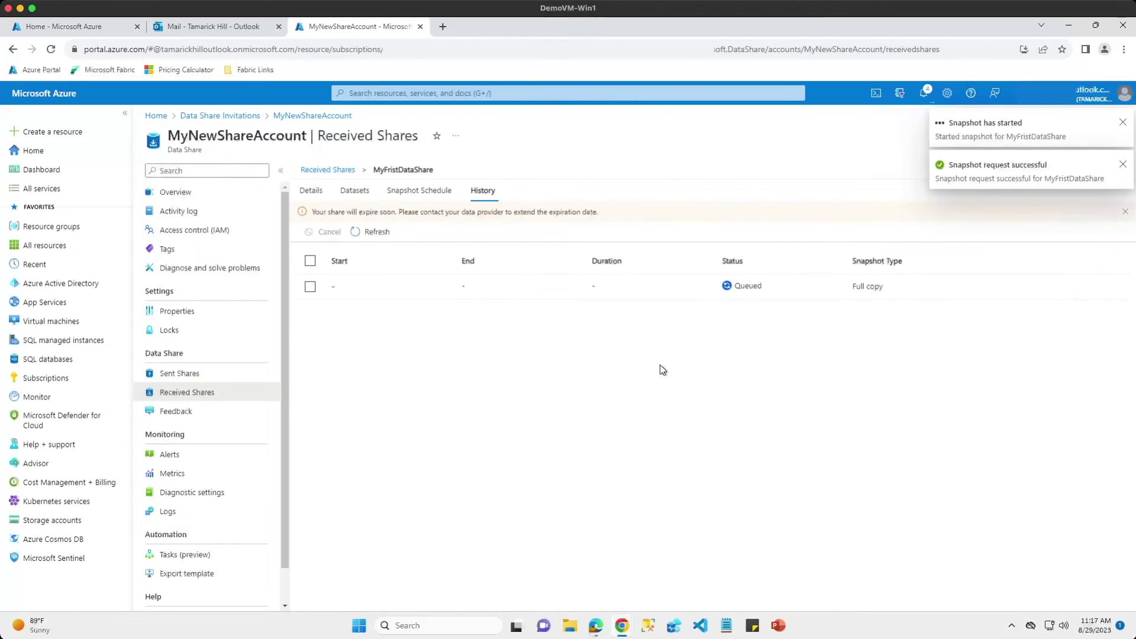
- Refresh the received share's snapshot history and open the CustomerDB database in the DataShare-RG resource group
click(376, 232)
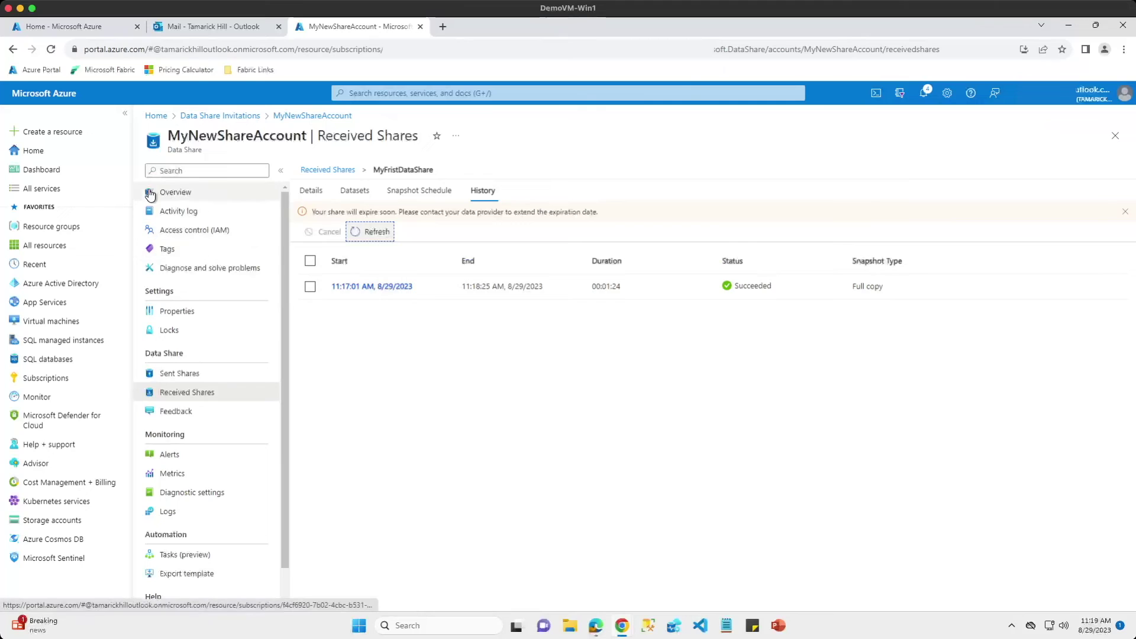
click(56, 232)
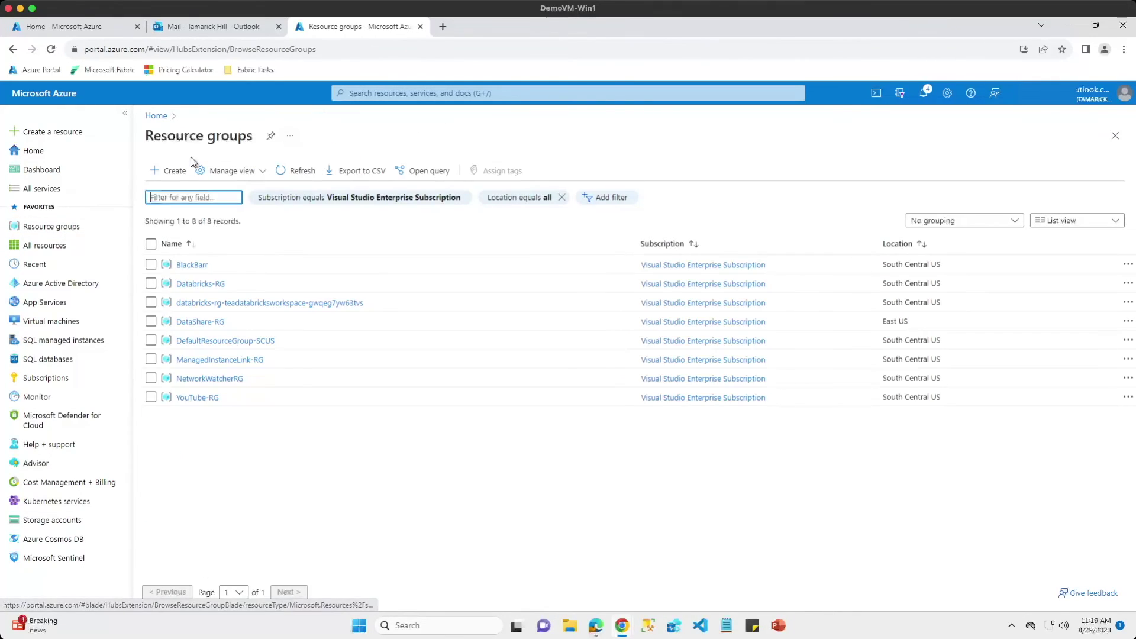
click(192, 321)
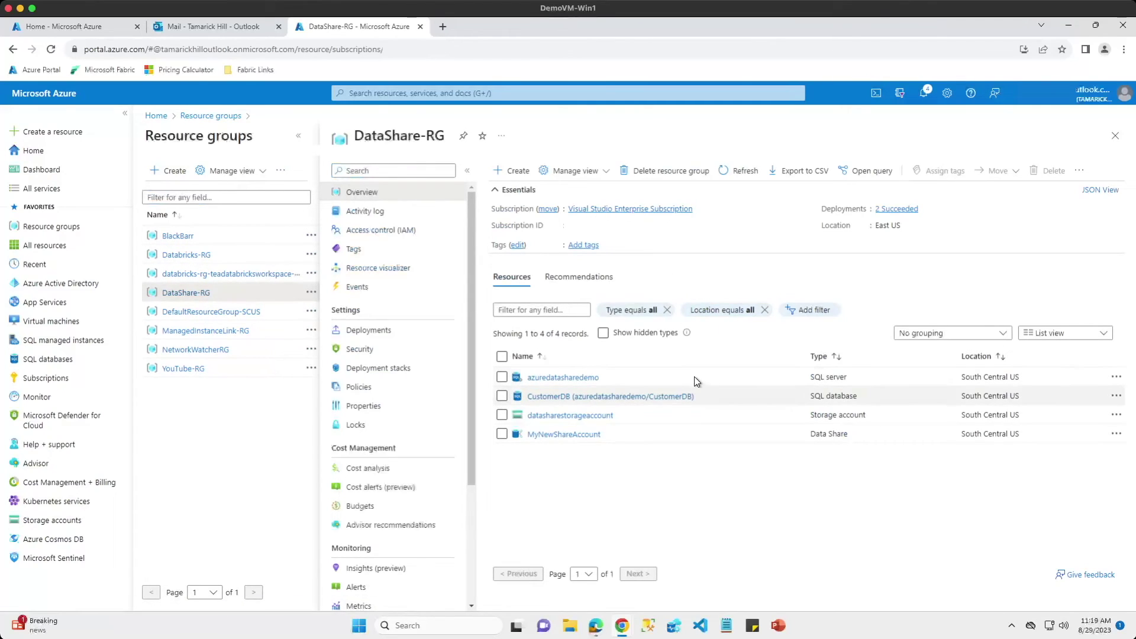
click(576, 396)
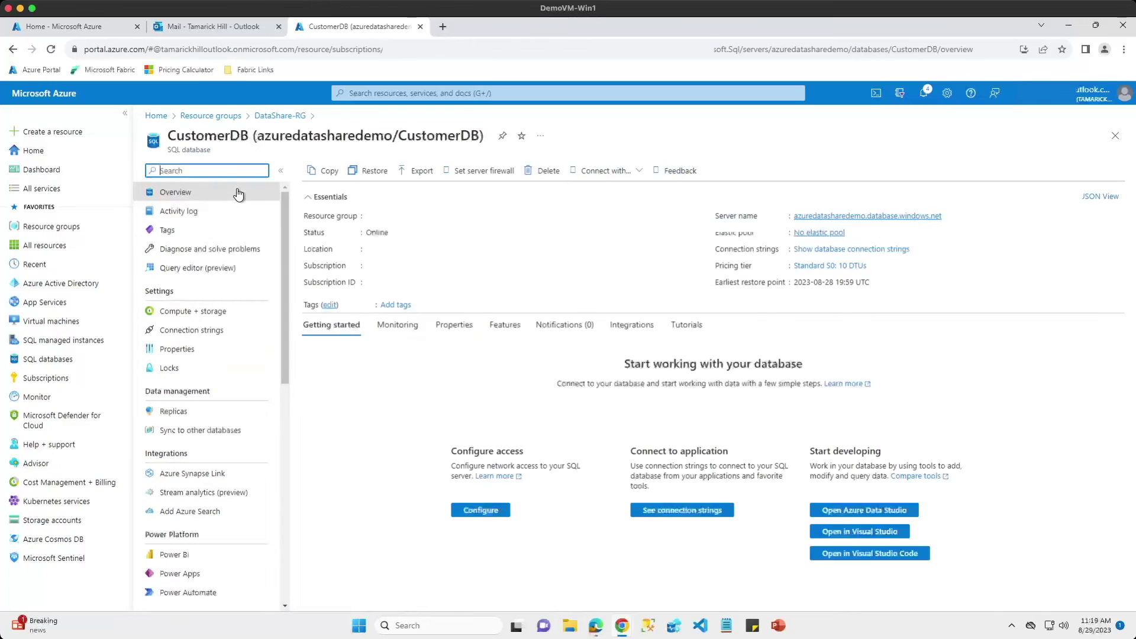
- Sign in to CustomerDB's query editor with the Active Directory account and examine the top 1000 rows of dbo.Customer
click(185, 270)
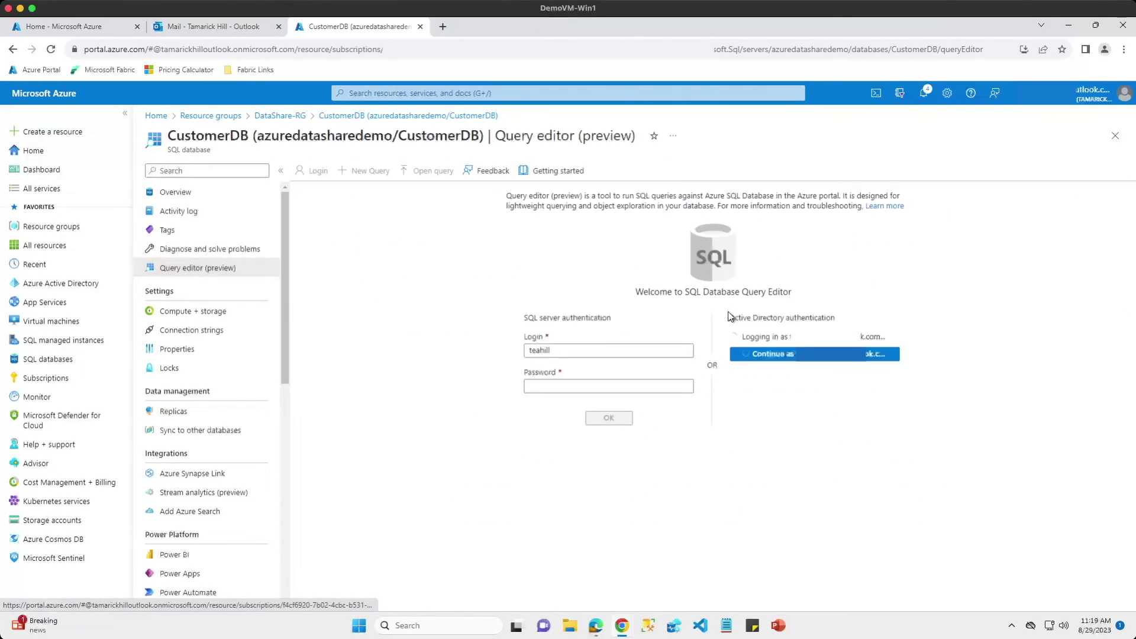
click(778, 355)
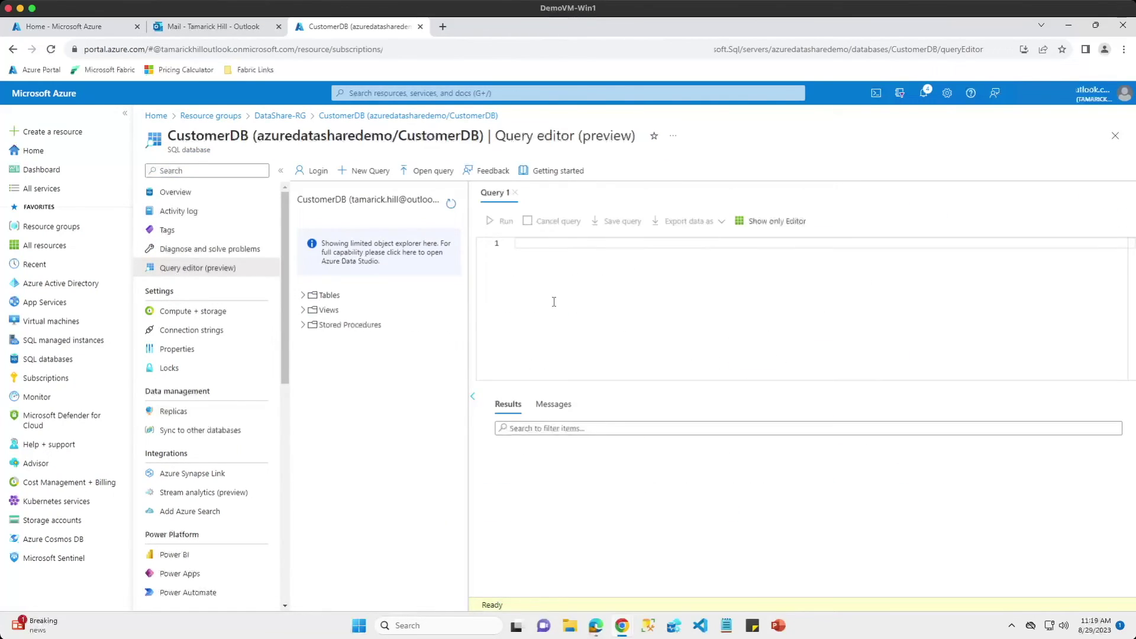
click(307, 301)
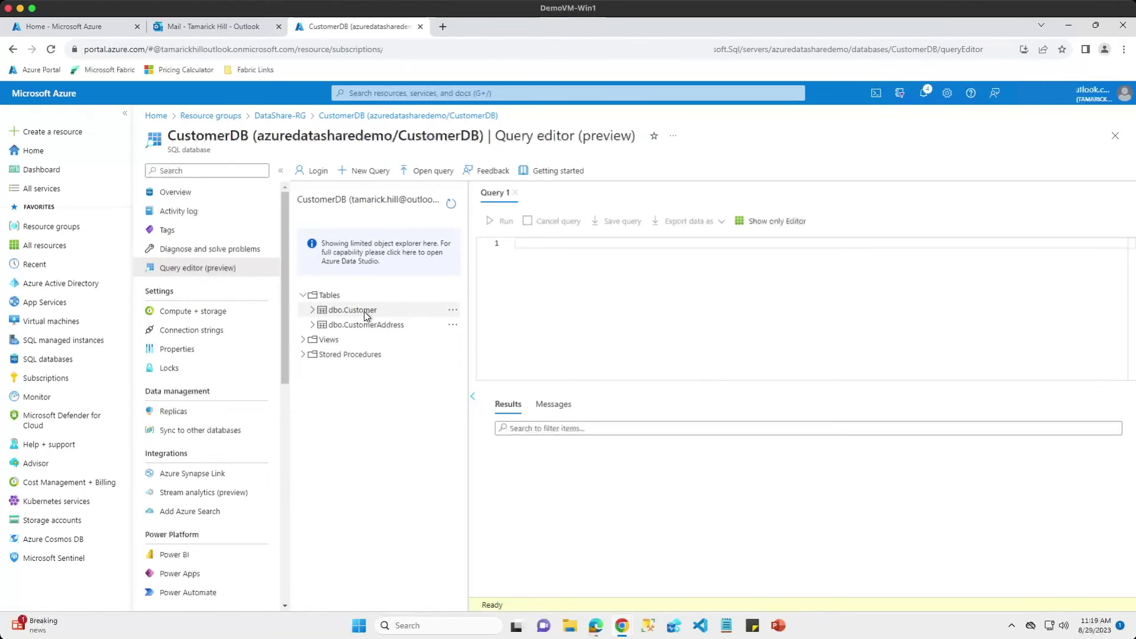
click(452, 314)
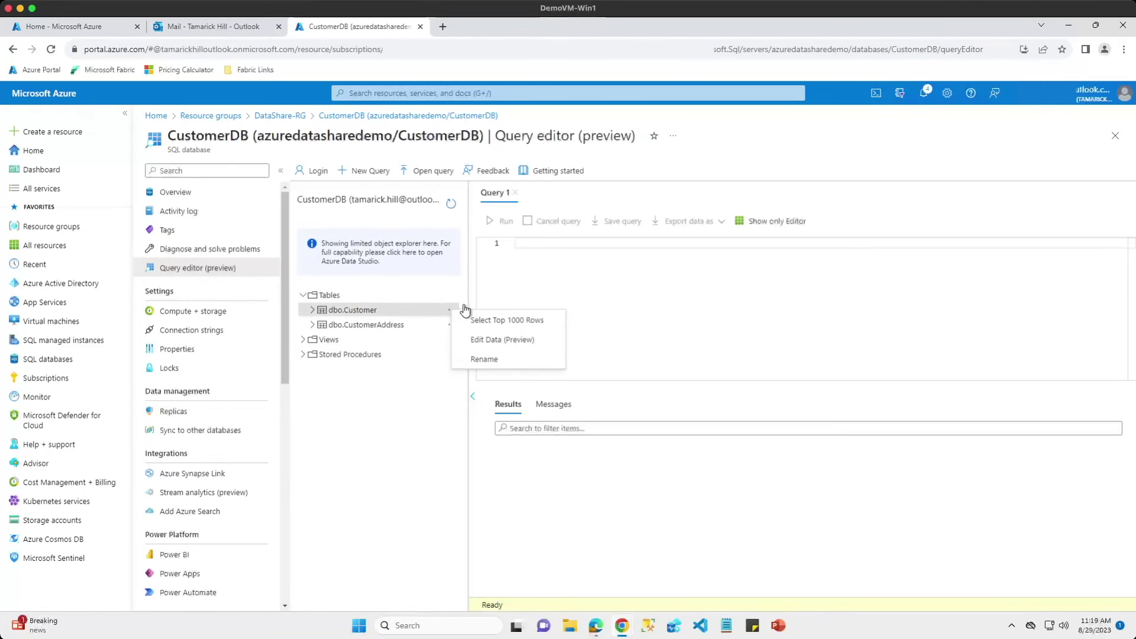
click(532, 325)
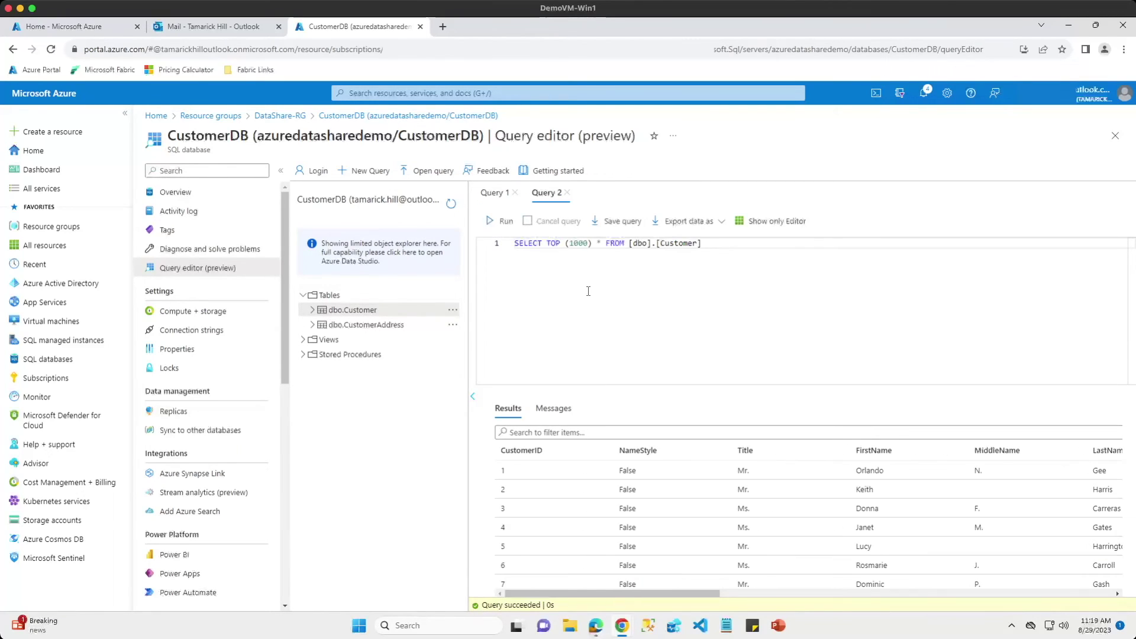
drag(690, 593, 870, 592)
drag(738, 566, 639, 553)
- Query the top 1000 rows of the dbo.CustomerAddress table
click(446, 327)
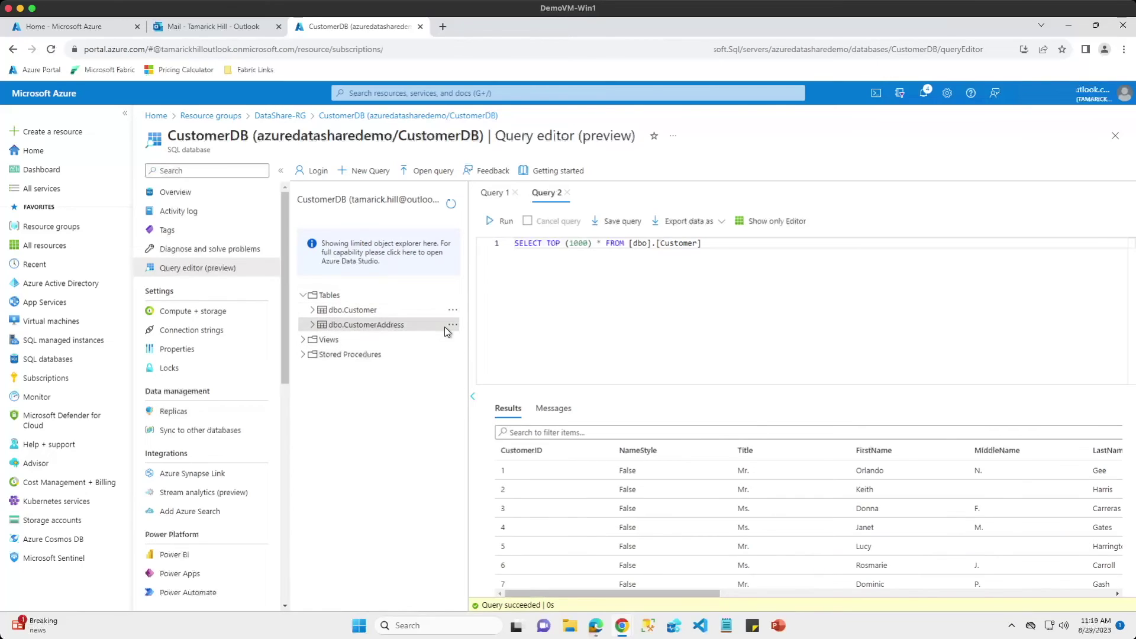
click(453, 325)
click(486, 333)
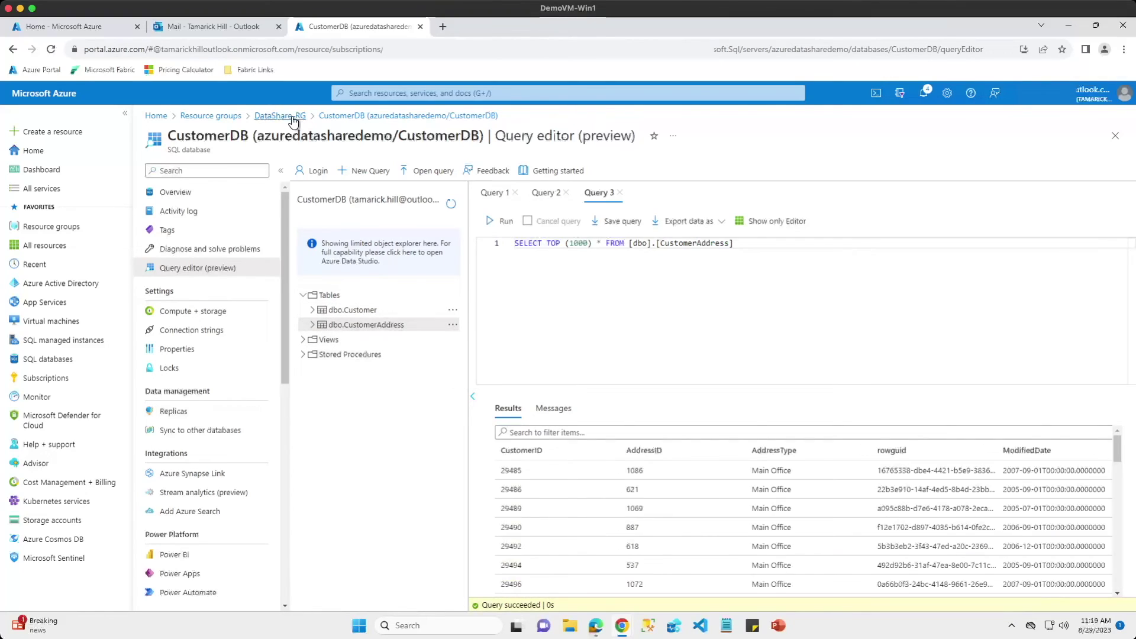
- Return to the DataShare-RG resource group and open the products container of the datasharestorageaccount storage account
click(293, 117)
click(615, 121)
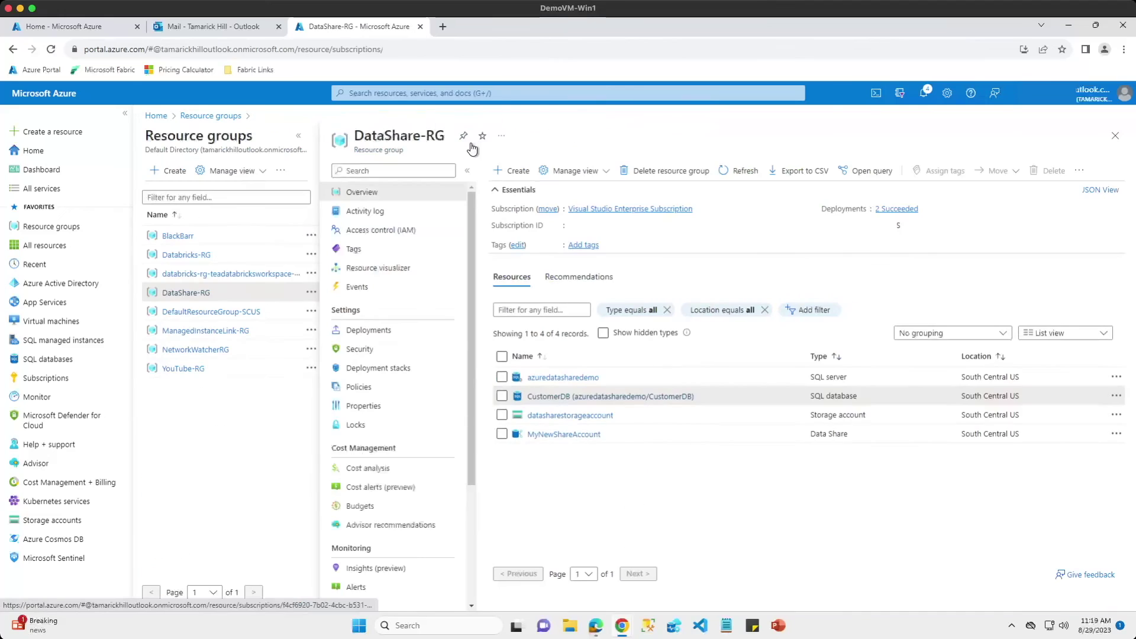
click(568, 415)
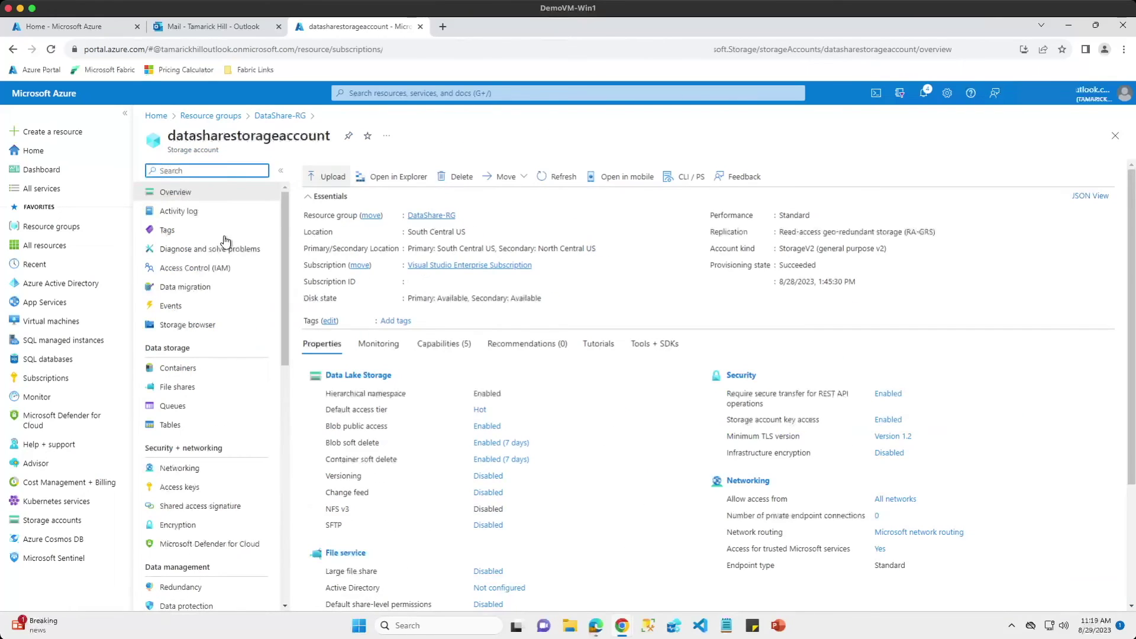
click(171, 368)
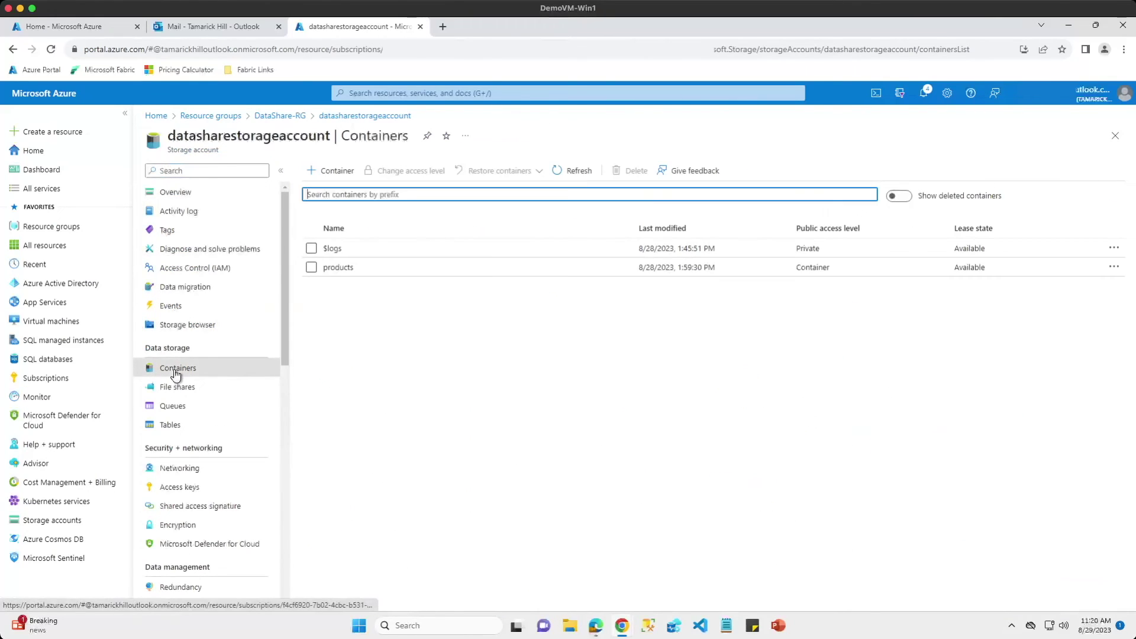
click(325, 267)
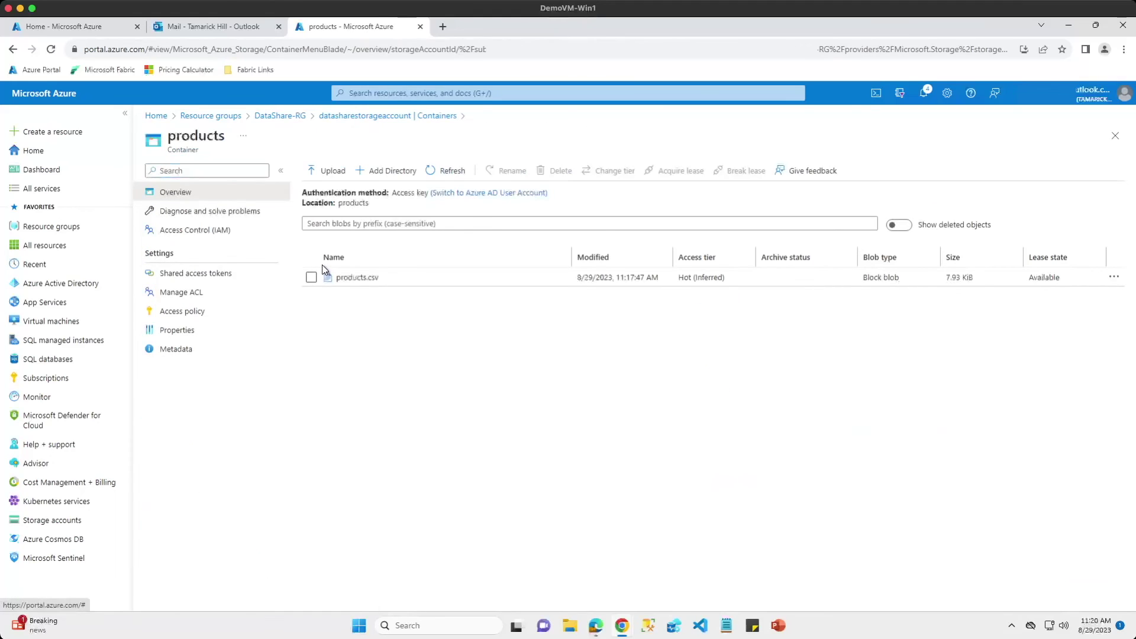
- Open the products.csv blob and examine the product rows in its file contents
click(340, 275)
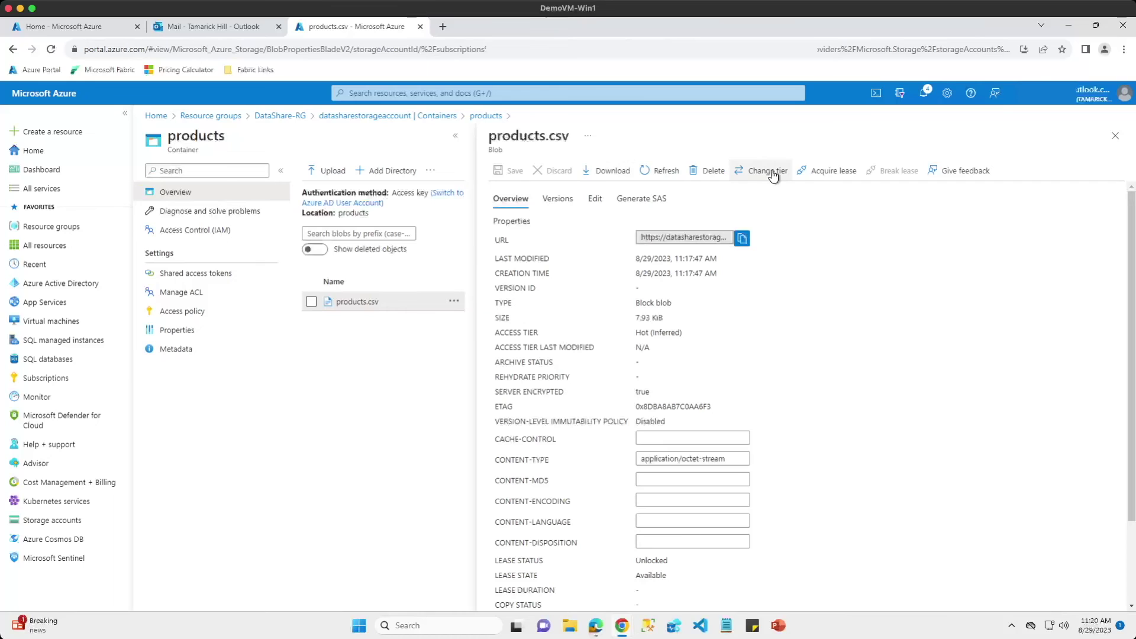
click(595, 198)
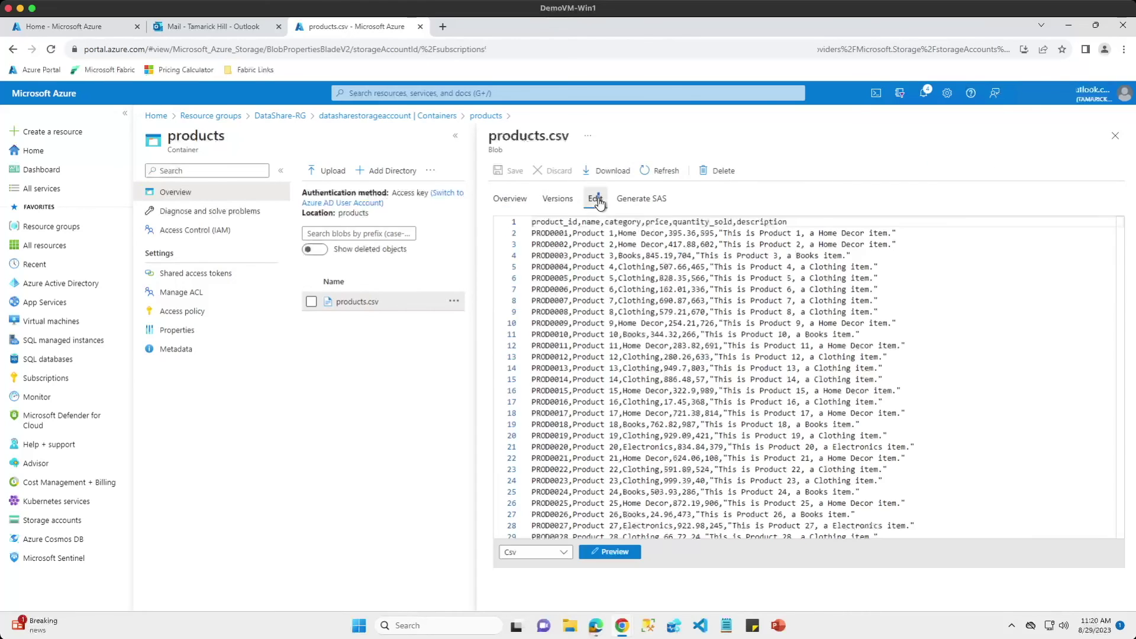
scroll(693, 264, down, 3)
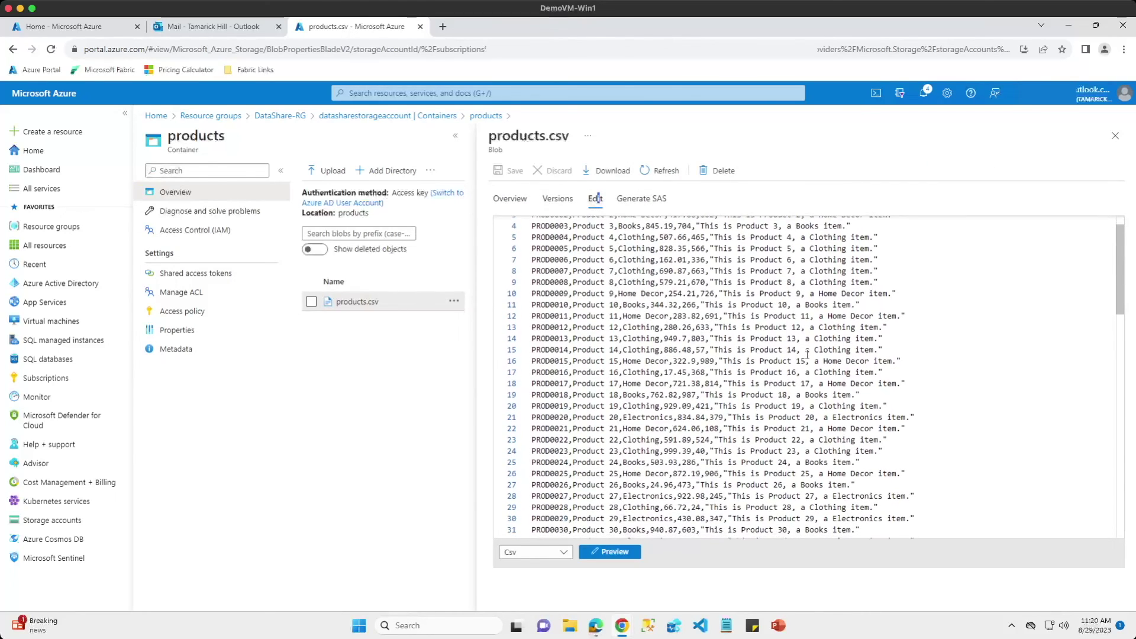
scroll(806, 355, down, 3)
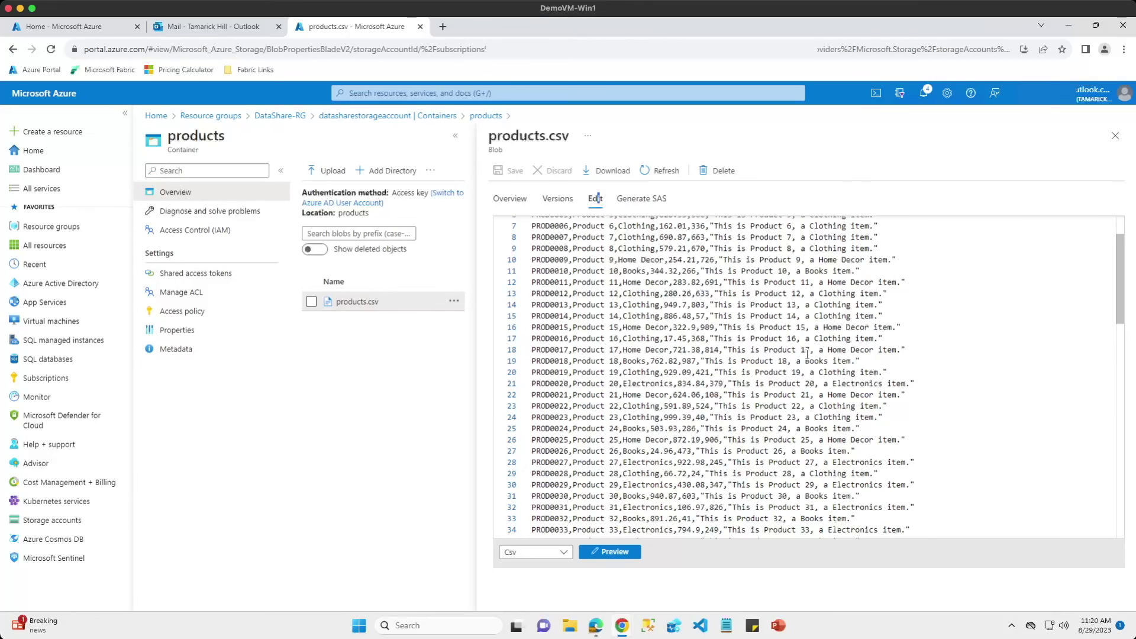